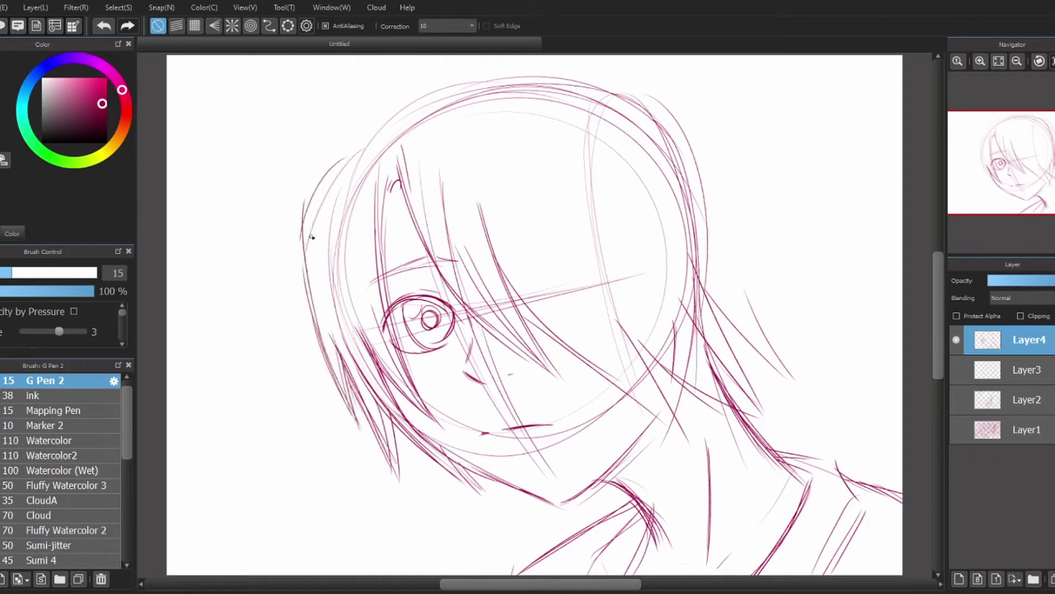
Sketch the outer hair with a raised crown outline, spiky locks behind the head and long strands across the bangs
{"action": "left_click_drag", "start_coordinate": [459, 56], "coordinate": [308, 220]}
{"action": "left_click_drag", "start_coordinate": [720, 335], "coordinate": [806, 384]}
{"action": "left_click_drag", "start_coordinate": [667, 58], "coordinate": [841, 223]}
{"action": "left_click_drag", "start_coordinate": [696, 220], "coordinate": [824, 377]}
{"action": "left_click_drag", "start_coordinate": [544, 168], "coordinate": [676, 341]}
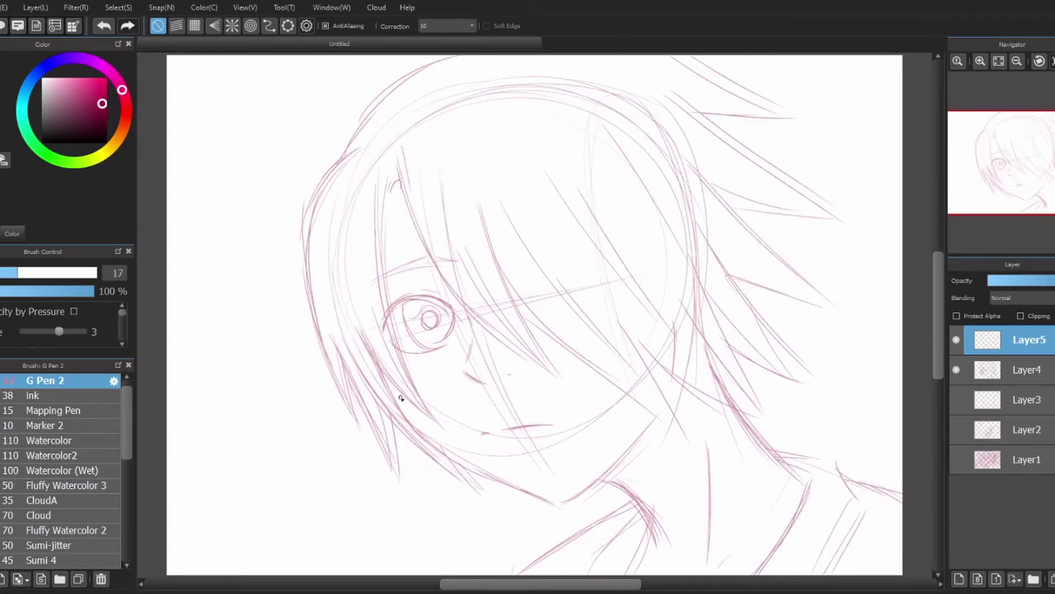
{"action": "left_click_drag", "start_coordinate": [360, 332], "coordinate": [434, 422]}
{"action": "left_click_drag", "start_coordinate": [384, 176], "coordinate": [383, 318]}
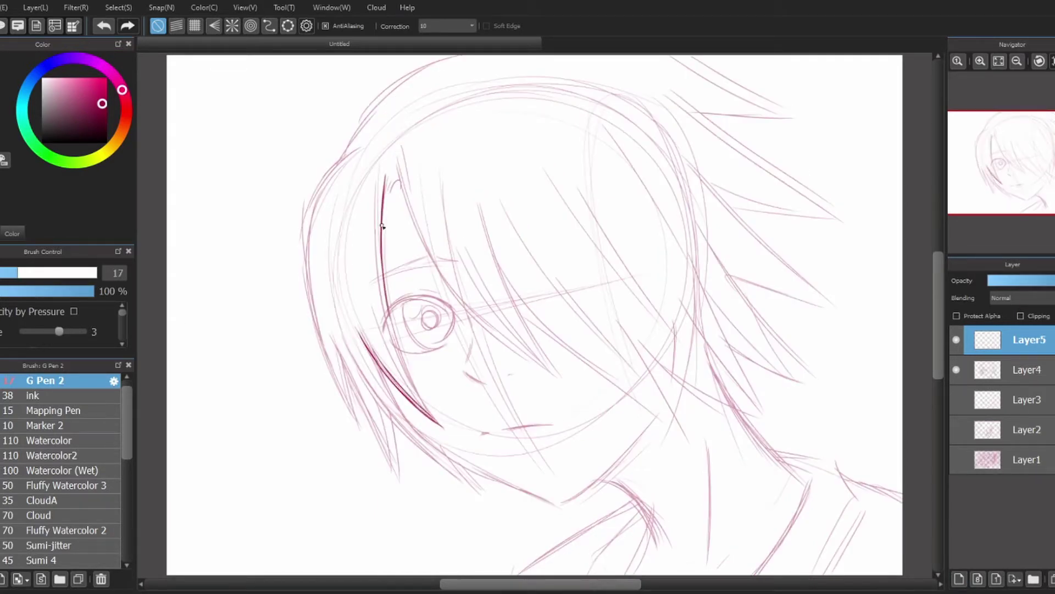
{"action": "key", "text": "ctrl+z"}
{"action": "key", "text": "ctrl+z"}
Ink the pointed side locks beside the visible eye on Layer5 with the G Pen 2 at size 17
{"action": "mouse_move", "coordinate": [385, 229]}
{"action": "left_mouse_down"}
{"action": "mouse_move", "coordinate": [386, 312]}
{"action": "mouse_move", "coordinate": [438, 422]}
{"action": "left_mouse_up"}
{"action": "left_click_drag", "start_coordinate": [379, 253], "coordinate": [406, 385]}
{"action": "key", "text": "ctrl+Left"}
{"action": "mouse_move", "coordinate": [354, 275]}
{"action": "left_mouse_down"}
{"action": "mouse_move", "coordinate": [360, 341]}
{"action": "mouse_move", "coordinate": [388, 418]}
{"action": "left_mouse_up"}
{"action": "key", "text": "e"}
{"action": "key", "text": "e"}
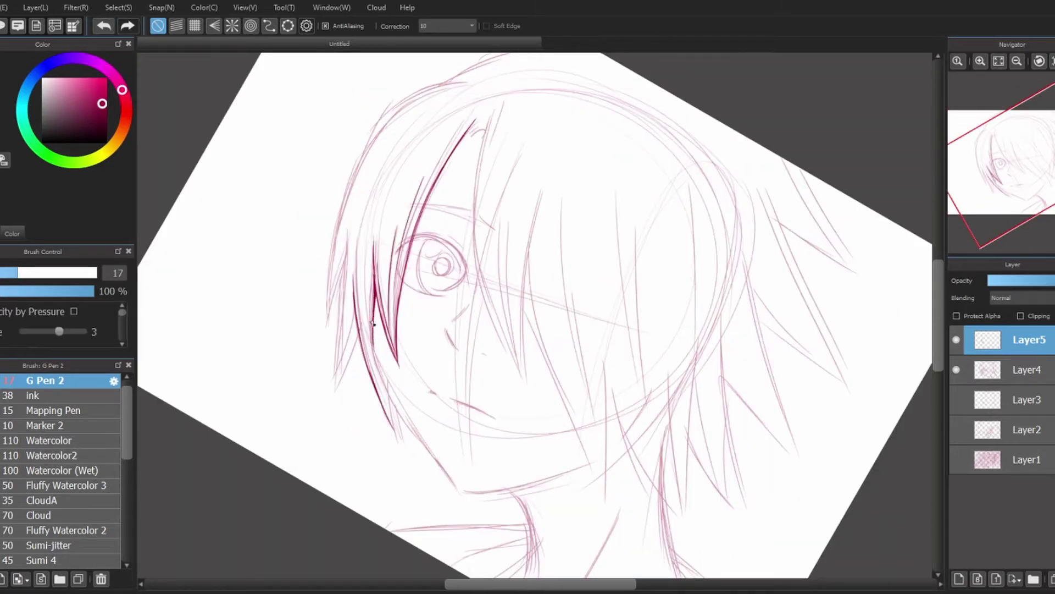
Ink the cheek contour down to the chin and the pointed lock tip along it, erasing overlapping line ends
{"action": "mouse_move", "coordinate": [373, 324]}
{"action": "left_mouse_down"}
{"action": "mouse_move", "coordinate": [416, 435]}
{"action": "mouse_move", "coordinate": [456, 489]}
{"action": "left_mouse_up"}
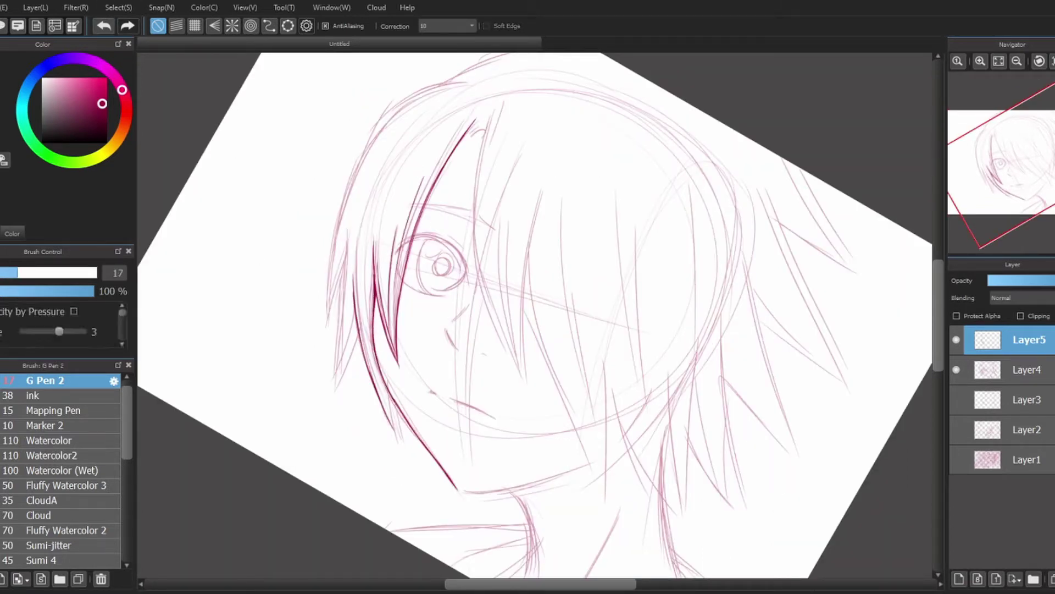
{"action": "key", "text": "e"}
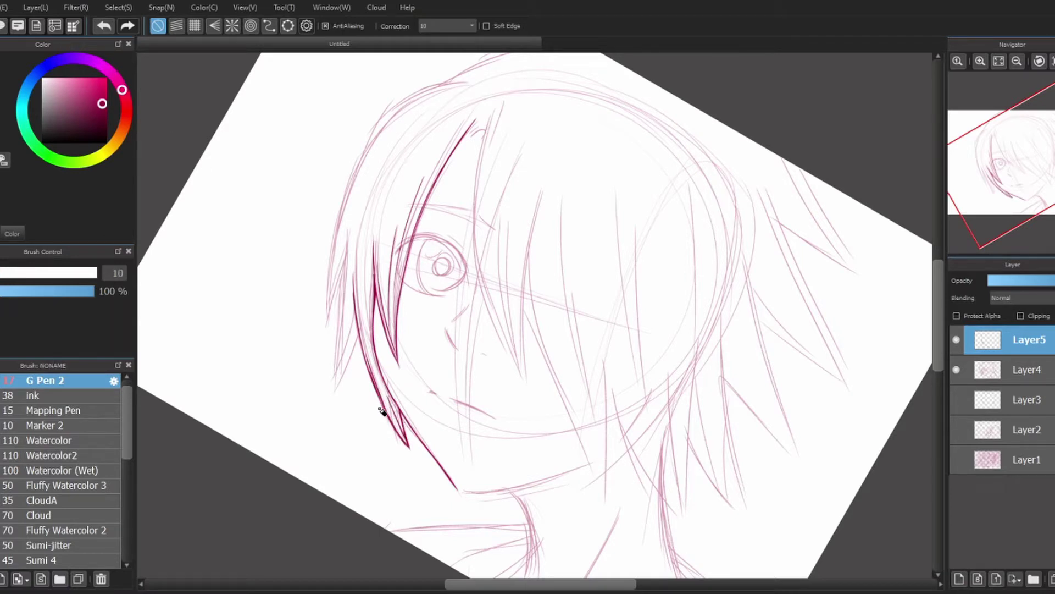
{"action": "key", "text": "b"}
{"action": "key", "text": "e"}
{"action": "key", "text": "b"}
Ink the pointed outer lock hanging beside the cheek with its inner strands, and clean up the crossing lines
{"action": "mouse_move", "coordinate": [1015, 150]}
{"action": "key", "text": "ctrl+0"}
{"action": "left_click_drag", "start_coordinate": [374, 428], "coordinate": [348, 370]}
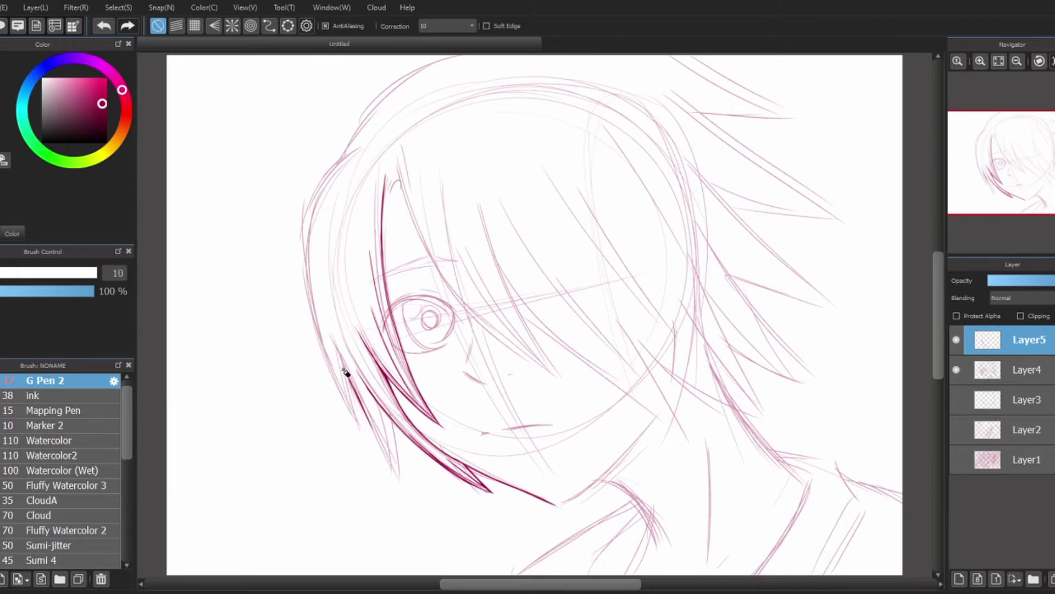
{"action": "left_click_drag", "start_coordinate": [281, 395], "coordinate": [345, 527]}
{"action": "left_click_drag", "start_coordinate": [305, 357], "coordinate": [331, 402]}
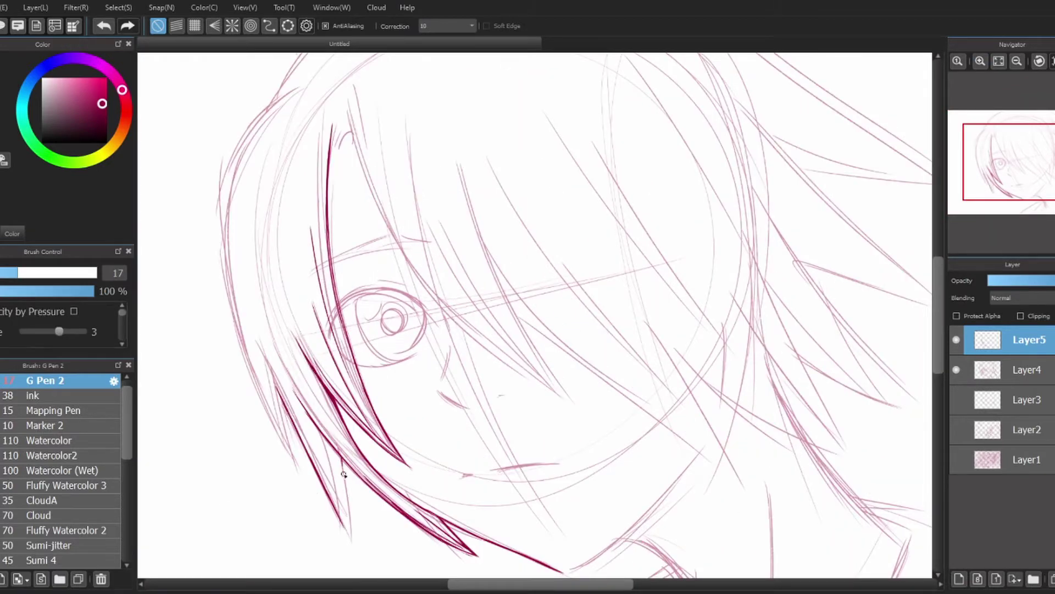
{"action": "left_click_drag", "start_coordinate": [341, 459], "coordinate": [350, 543]}
{"action": "key", "text": "e"}
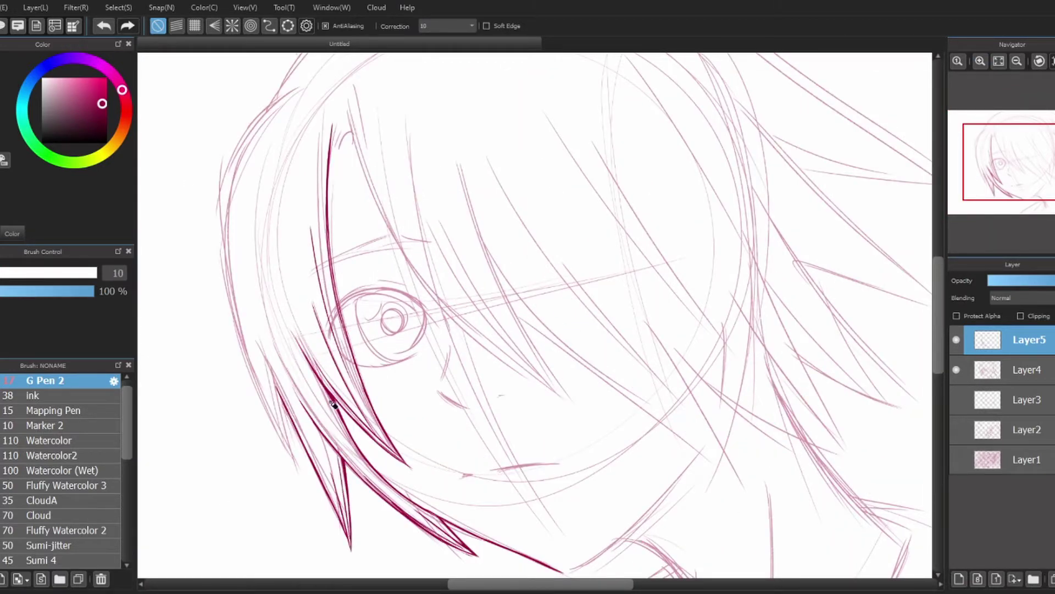
{"action": "key", "text": "b"}
Ink the outer side contour of the hair with inner strands, and continue the outline up over the crown
{"action": "mouse_move", "coordinate": [286, 95]}
{"action": "left_mouse_down"}
{"action": "mouse_move", "coordinate": [252, 117]}
{"action": "mouse_move", "coordinate": [223, 206]}
{"action": "mouse_move", "coordinate": [248, 363]}
{"action": "mouse_move", "coordinate": [297, 466]}
{"action": "left_mouse_up"}
{"action": "left_click_drag", "start_coordinate": [266, 151], "coordinate": [247, 302]}
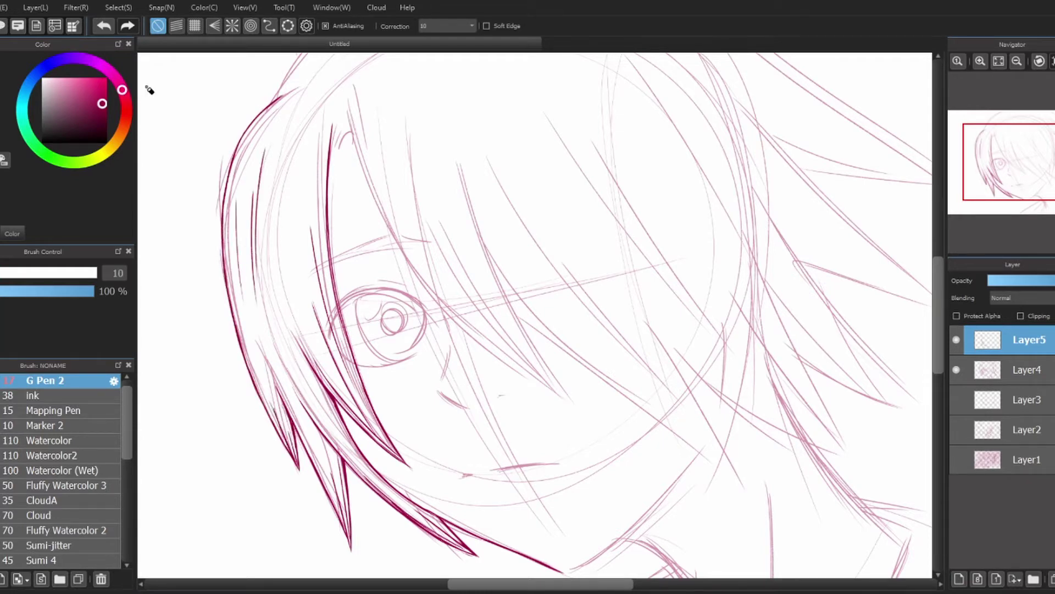
{"action": "left_click", "coordinate": [1039, 61]}
{"action": "left_click", "coordinate": [1039, 62]}
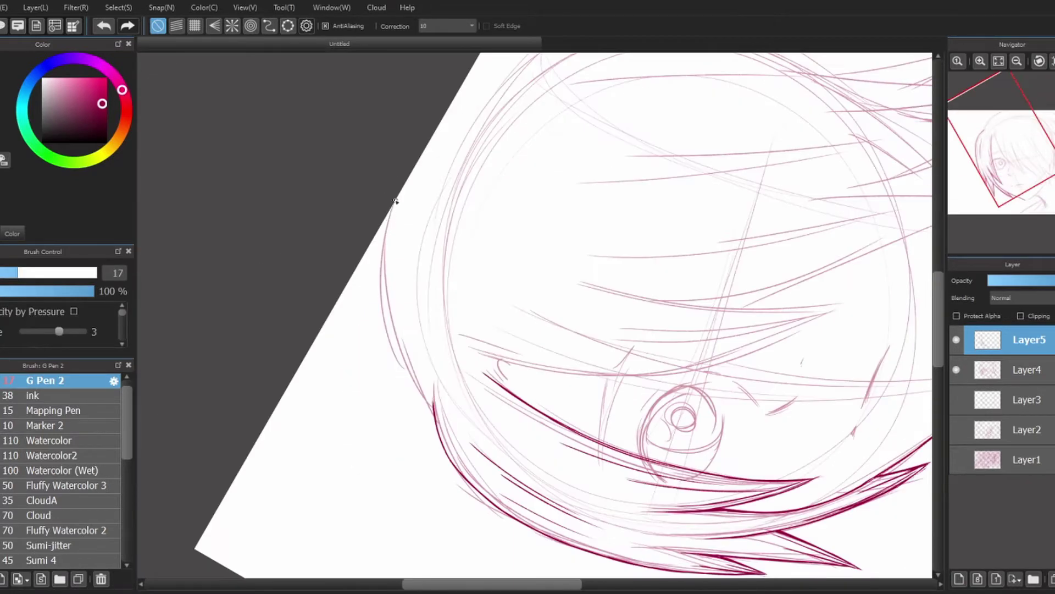
{"action": "mouse_move", "coordinate": [394, 201]}
{"action": "left_mouse_down"}
{"action": "mouse_move", "coordinate": [411, 381]}
{"action": "mouse_move", "coordinate": [432, 405]}
{"action": "left_mouse_up"}
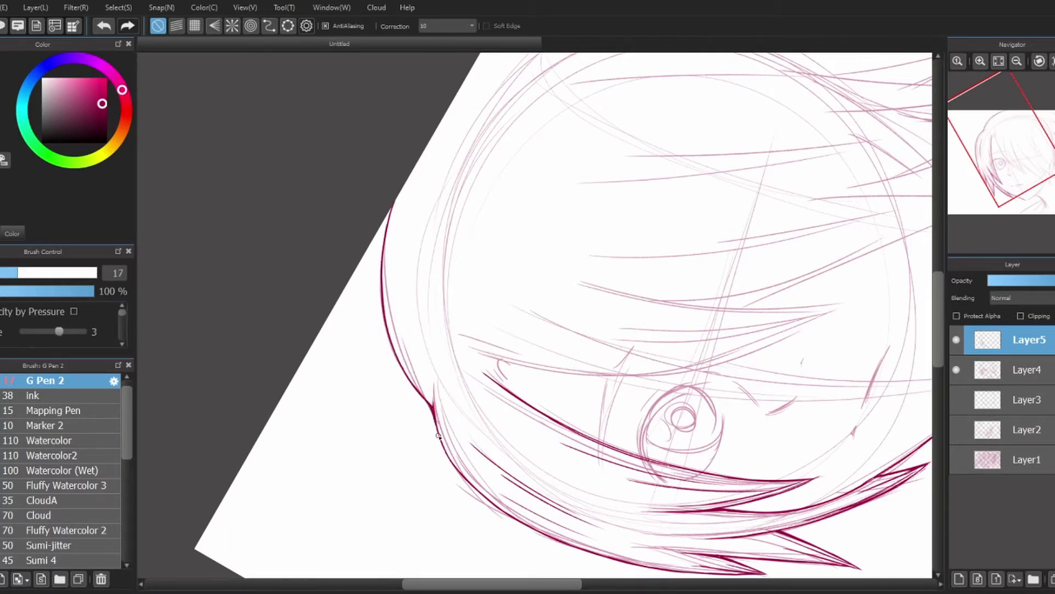
{"action": "key", "text": "ctrl+0"}
Ink the jagged hair parting above the eye and the pointed bang lock falling from it beside the nose
{"action": "left_click_drag", "start_coordinate": [458, 323], "coordinate": [474, 283]}
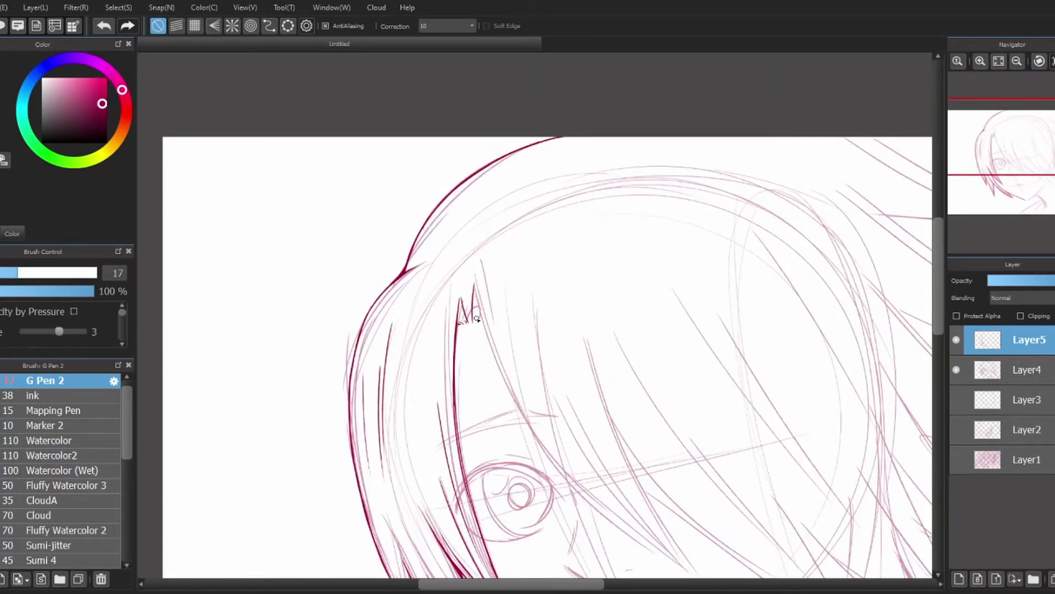
{"action": "key", "text": "ctrl+Right"}
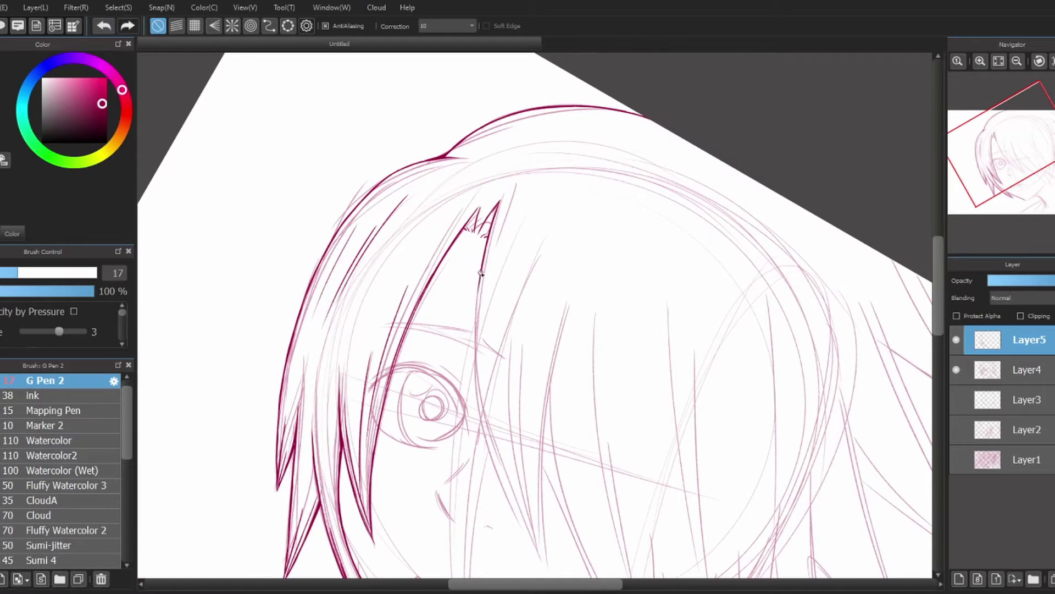
{"action": "scroll", "coordinate": [475, 296], "scroll_direction": "down", "scroll_amount": 3}
{"action": "scroll", "coordinate": [406, 275], "scroll_direction": "right", "scroll_amount": 4}
{"action": "mouse_move", "coordinate": [405, 274]}
{"action": "left_mouse_down"}
{"action": "mouse_move", "coordinate": [394, 370]}
{"action": "mouse_move", "coordinate": [400, 472]}
{"action": "left_mouse_up"}
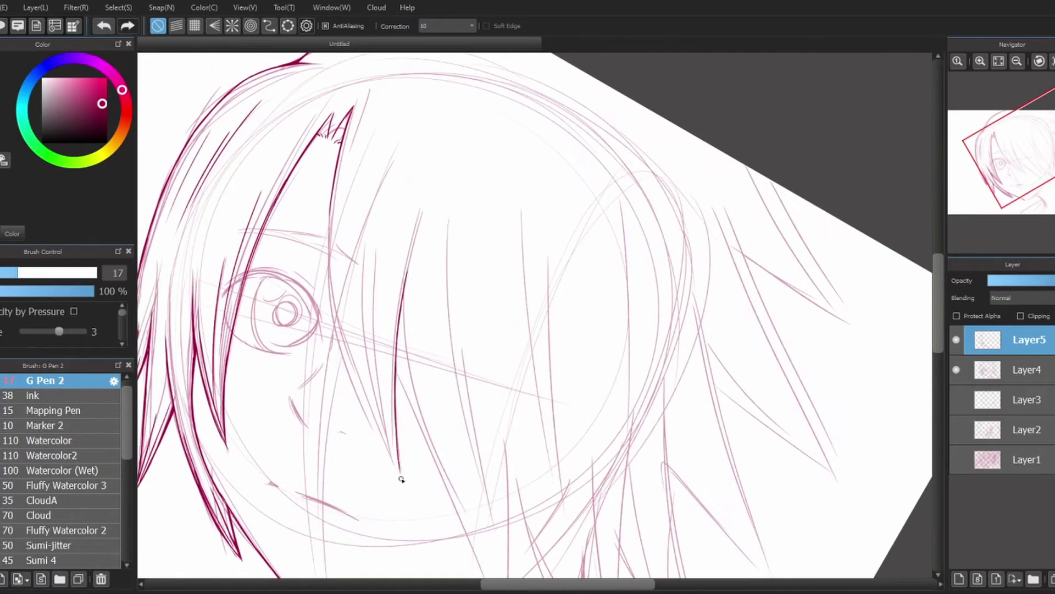
{"action": "left_click_drag", "start_coordinate": [328, 203], "coordinate": [385, 448]}
{"action": "key", "text": "ctrl+z"}
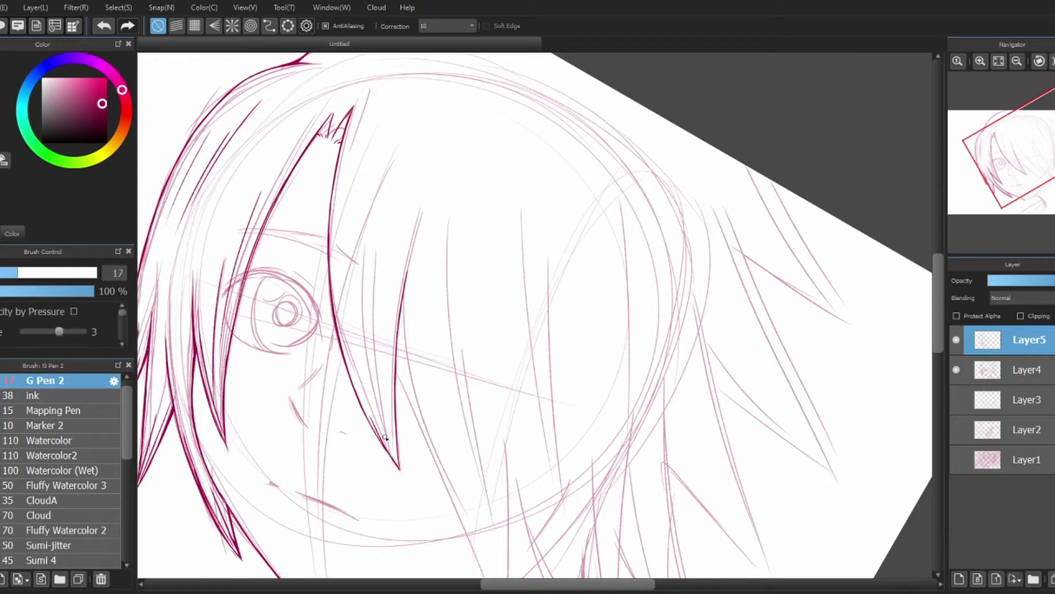
{"action": "scroll", "coordinate": [385, 437], "scroll_direction": "down", "scroll_amount": 5}
{"action": "scroll", "coordinate": [440, 418], "scroll_direction": "up", "scroll_amount": 7}
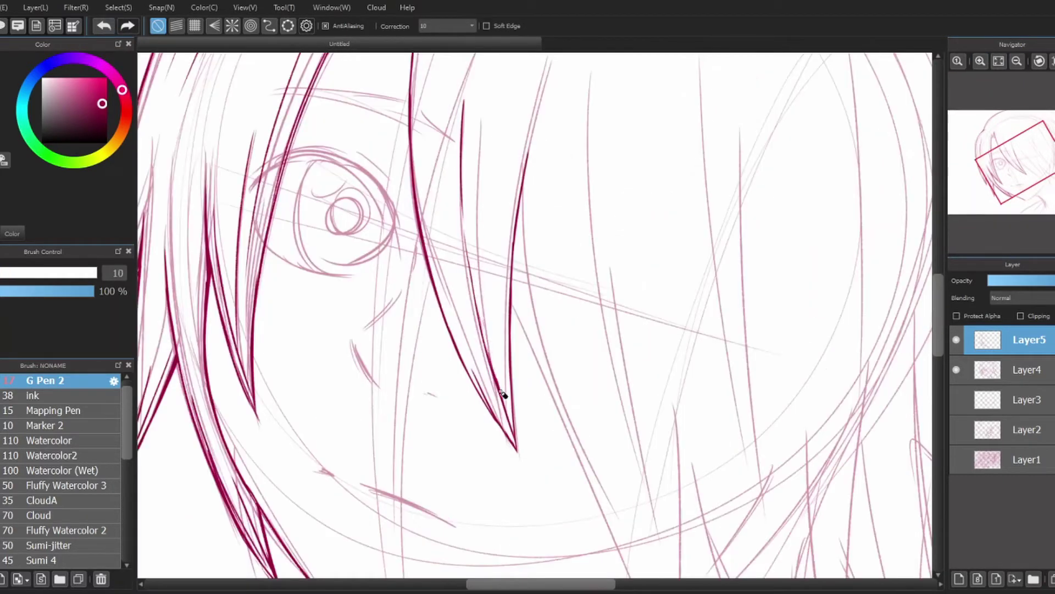
Ink the front edge of the long bang lock down past the jawline and add a short strand at its tip
{"action": "scroll", "coordinate": [494, 283], "scroll_direction": "down", "scroll_amount": 5}
{"action": "scroll", "coordinate": [569, 177], "scroll_direction": "up", "scroll_amount": 5}
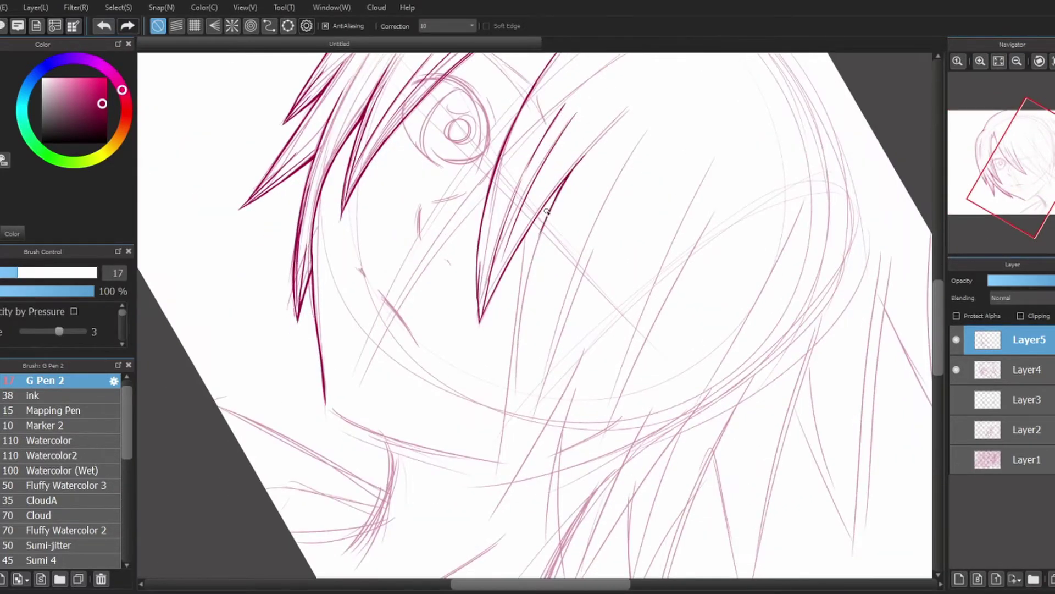
{"action": "left_click_drag", "start_coordinate": [533, 255], "coordinate": [487, 502]}
{"action": "key", "text": "ctrl+z"}
{"action": "left_click_drag", "start_coordinate": [509, 434], "coordinate": [495, 493]}
{"action": "scroll", "coordinate": [490, 471], "scroll_direction": "up", "scroll_amount": 3}
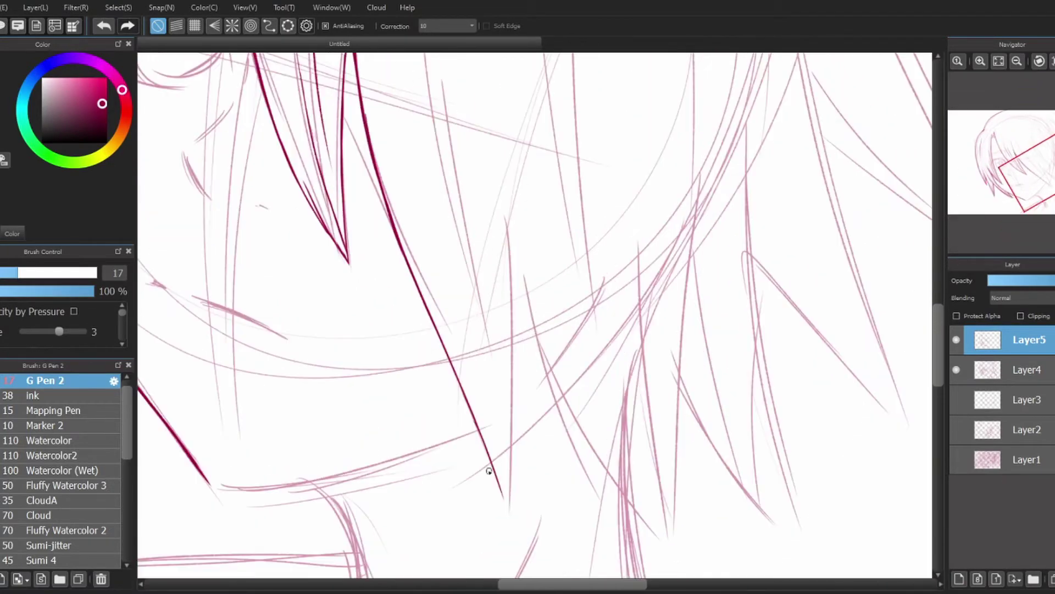
{"action": "left_click_drag", "start_coordinate": [487, 429], "coordinate": [507, 514]}
{"action": "left_click", "coordinate": [104, 25]}
{"action": "left_click_drag", "start_coordinate": [478, 352], "coordinate": [506, 476]}
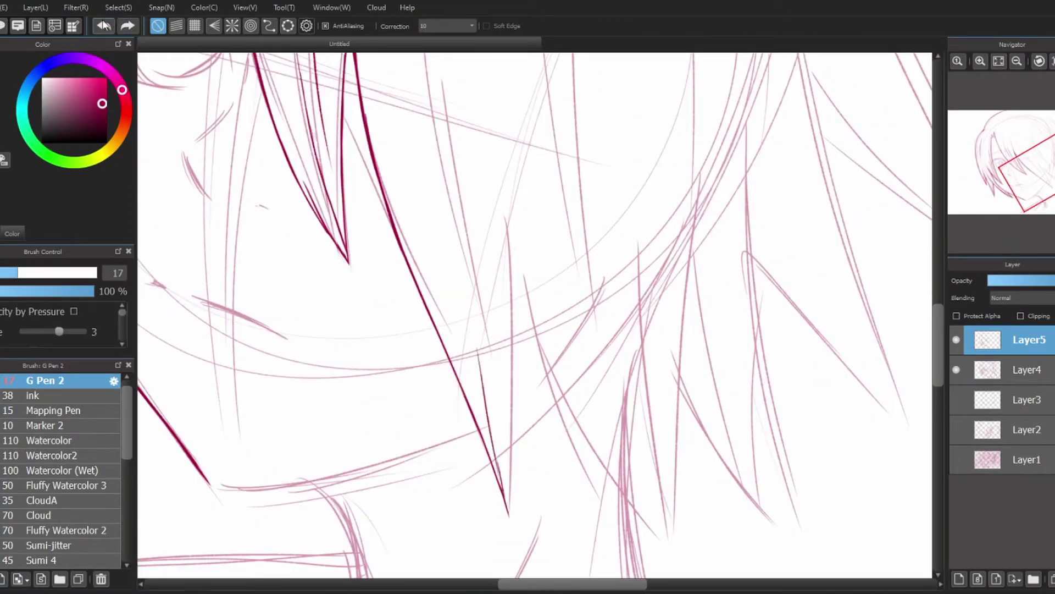
Ink the back edge of the long bang lock down to its tip and trim the doubled line with the eraser
{"action": "left_click_drag", "start_coordinate": [524, 218], "coordinate": [511, 399]}
{"action": "key", "text": "ctrl+z"}
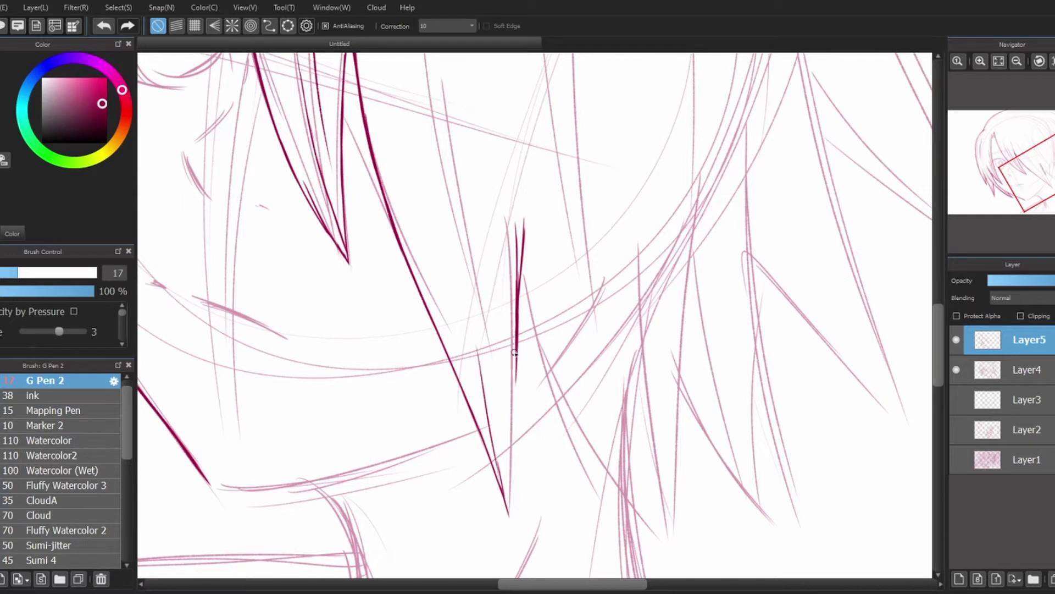
{"action": "left_click_drag", "start_coordinate": [521, 247], "coordinate": [511, 526]}
{"action": "left_click_drag", "start_coordinate": [503, 410], "coordinate": [511, 527]}
{"action": "key", "text": "e"}
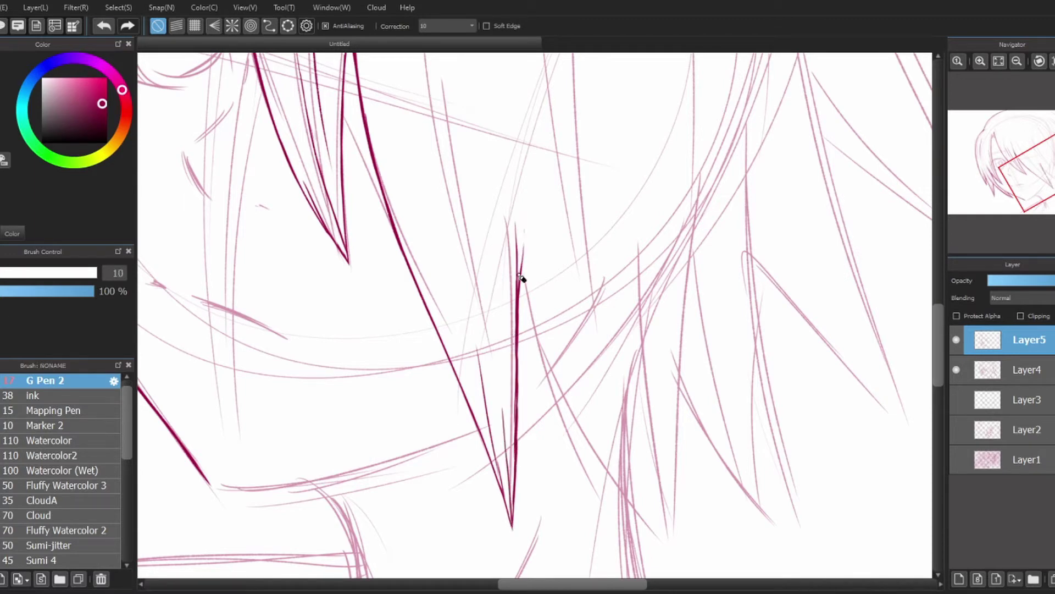
{"action": "left_click_drag", "start_coordinate": [516, 300], "coordinate": [520, 414]}
{"action": "key", "text": "b"}
{"action": "left_click_drag", "start_coordinate": [521, 258], "coordinate": [517, 399]}
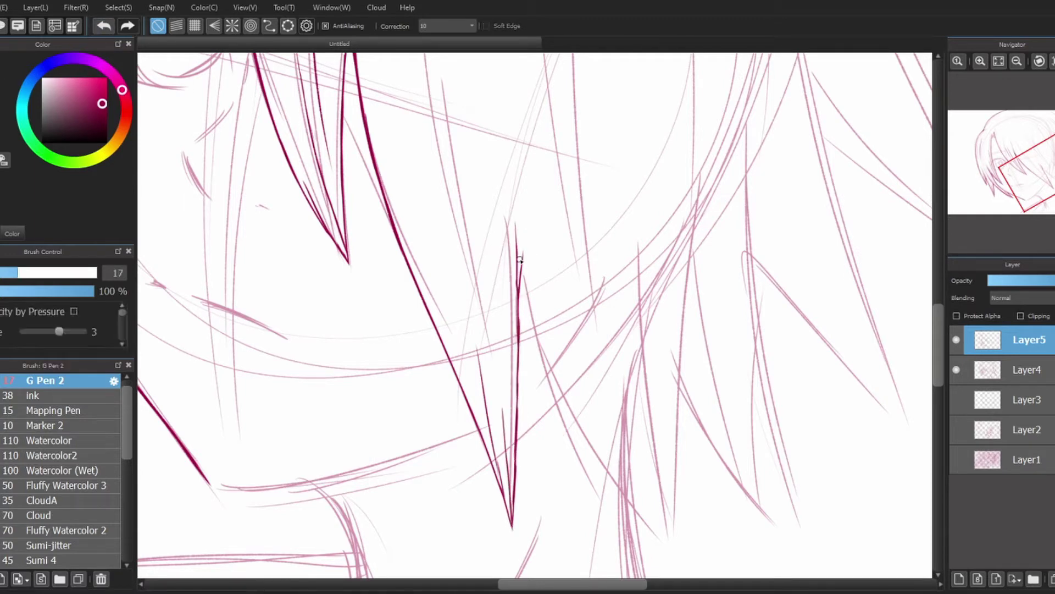
Refine the back edge of the long bang lock by alternately redrawing the line and erasing its uneven parts
{"action": "left_click_drag", "start_coordinate": [519, 278], "coordinate": [518, 416]}
{"action": "key", "text": "e"}
{"action": "left_click_drag", "start_coordinate": [523, 297], "coordinate": [522, 412]}
{"action": "key", "text": "b"}
{"action": "left_click_drag", "start_coordinate": [520, 272], "coordinate": [520, 412]}
{"action": "key", "text": "e"}
{"action": "left_click_drag", "start_coordinate": [518, 248], "coordinate": [518, 412]}
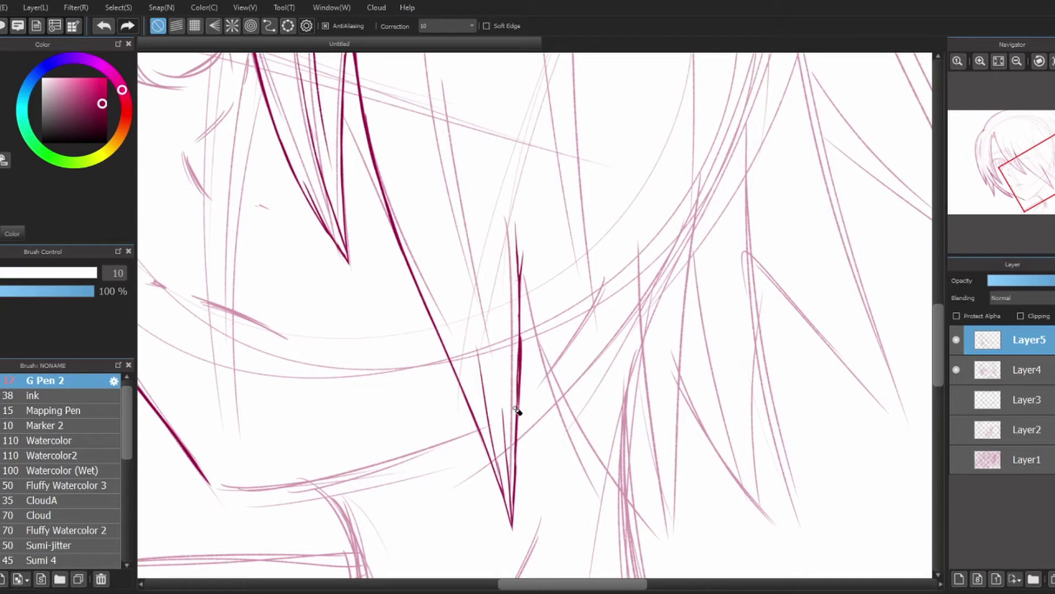
{"action": "left_click_drag", "start_coordinate": [523, 335], "coordinate": [521, 395]}
{"action": "key", "text": "b"}
{"action": "key", "text": "e"}
{"action": "left_click_drag", "start_coordinate": [516, 226], "coordinate": [513, 419]}
{"action": "scroll", "coordinate": [513, 228], "scroll_direction": "down", "scroll_amount": 1}
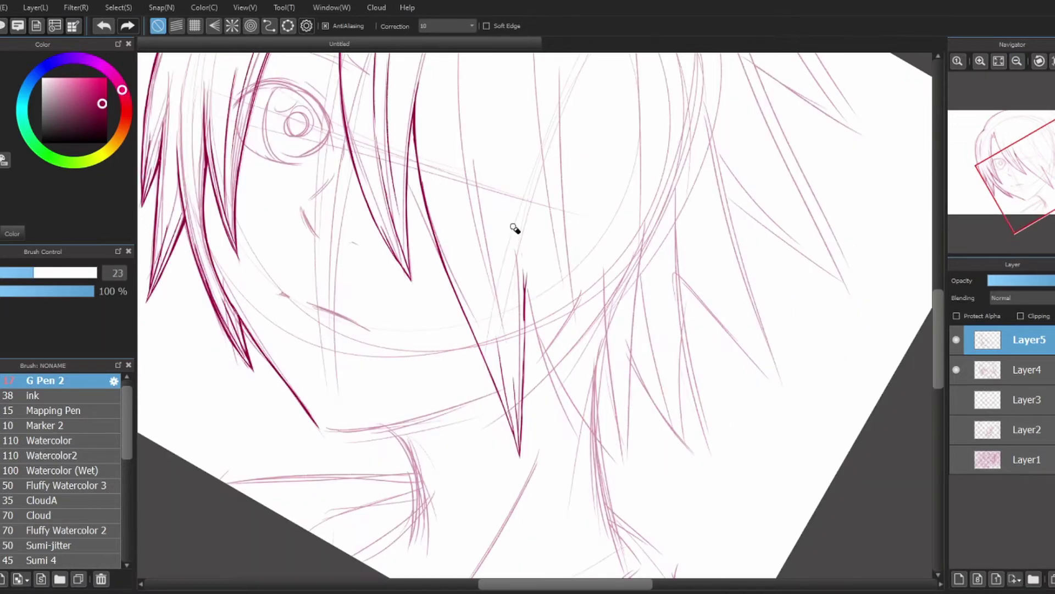
Redraw the back edge of the long bang lock as a smoother curve into the tip and erase the excess line
{"action": "key", "text": "b"}
{"action": "left_click_drag", "start_coordinate": [527, 269], "coordinate": [527, 379]}
{"action": "left_click_drag", "start_coordinate": [528, 341], "coordinate": [520, 446]}
{"action": "key", "text": "e"}
{"action": "left_click_drag", "start_coordinate": [529, 305], "coordinate": [524, 424]}
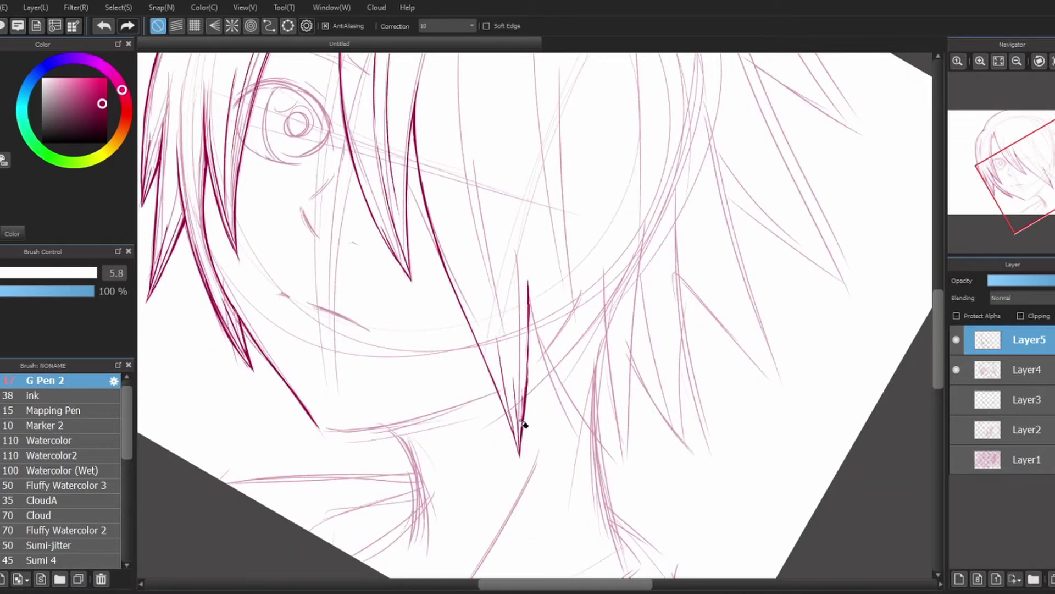
{"action": "key", "text": "b"}
{"action": "mouse_move", "coordinate": [530, 292]}
{"action": "left_mouse_down"}
{"action": "mouse_move", "coordinate": [528, 349]}
{"action": "mouse_move", "coordinate": [497, 445]}
{"action": "left_mouse_up"}
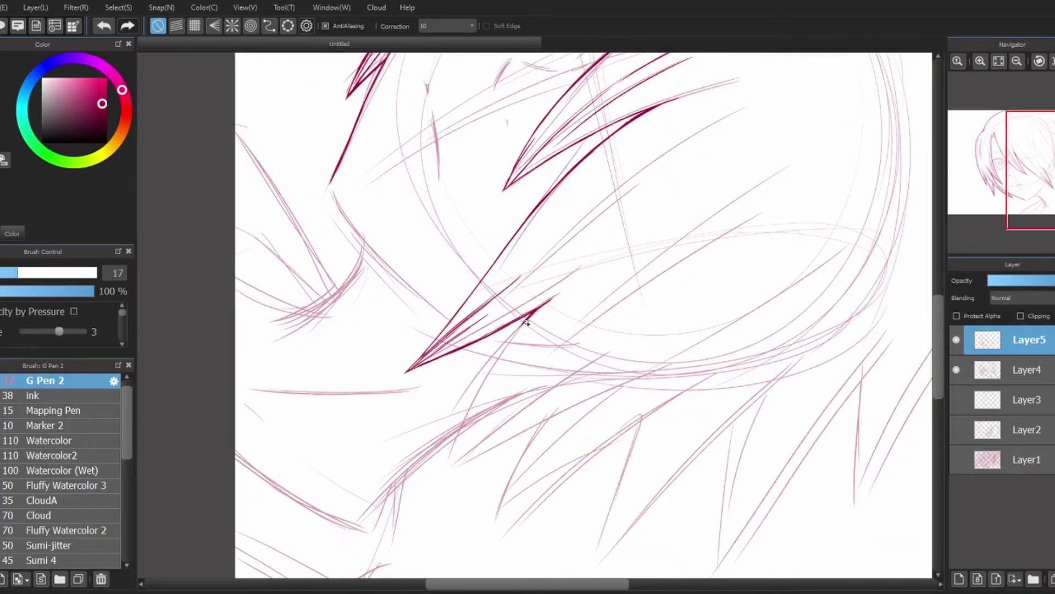
Ink the two pointed locks behind the long bang above the neck, including their inner strands
{"action": "left_click_drag", "start_coordinate": [544, 305], "coordinate": [462, 442]}
{"action": "left_click_drag", "start_coordinate": [526, 407], "coordinate": [535, 492]}
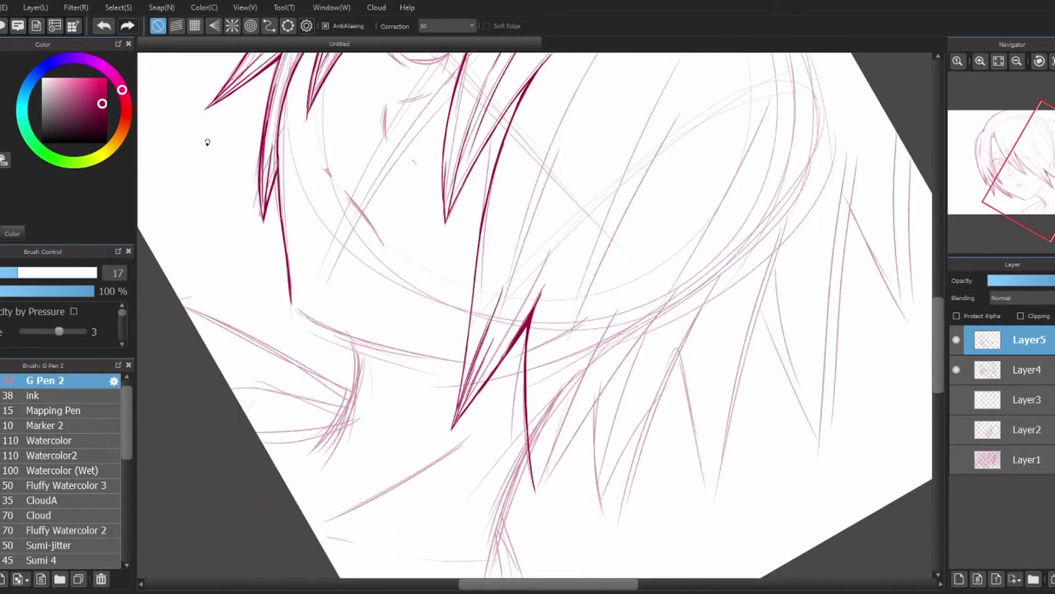
{"action": "key", "text": "e"}
{"action": "key", "text": "b"}
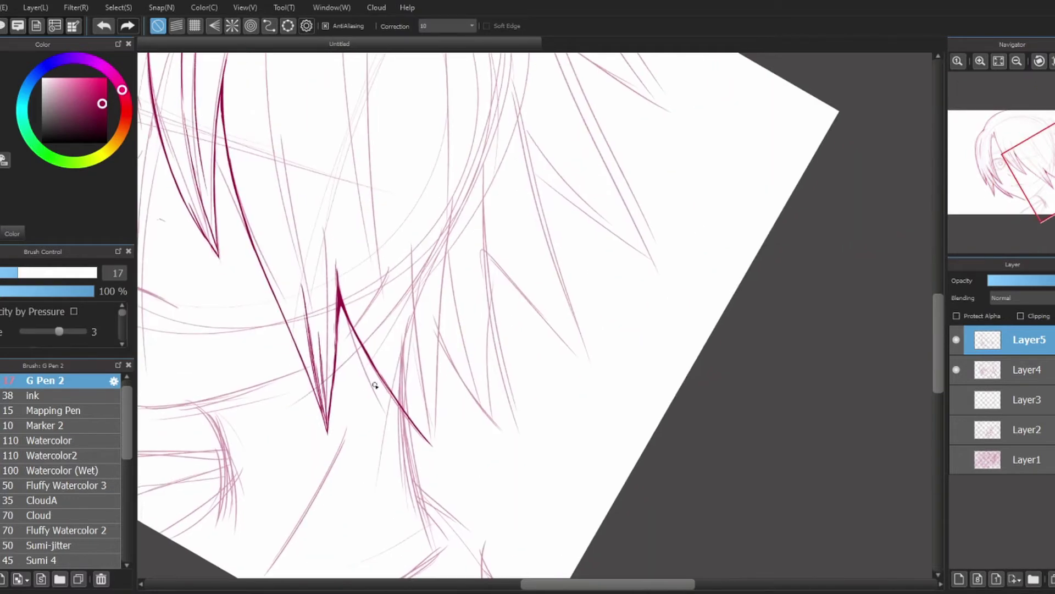
{"action": "mouse_move", "coordinate": [411, 249]}
{"action": "left_mouse_down"}
{"action": "mouse_move", "coordinate": [427, 443]}
{"action": "mouse_move", "coordinate": [459, 473]}
{"action": "left_mouse_up"}
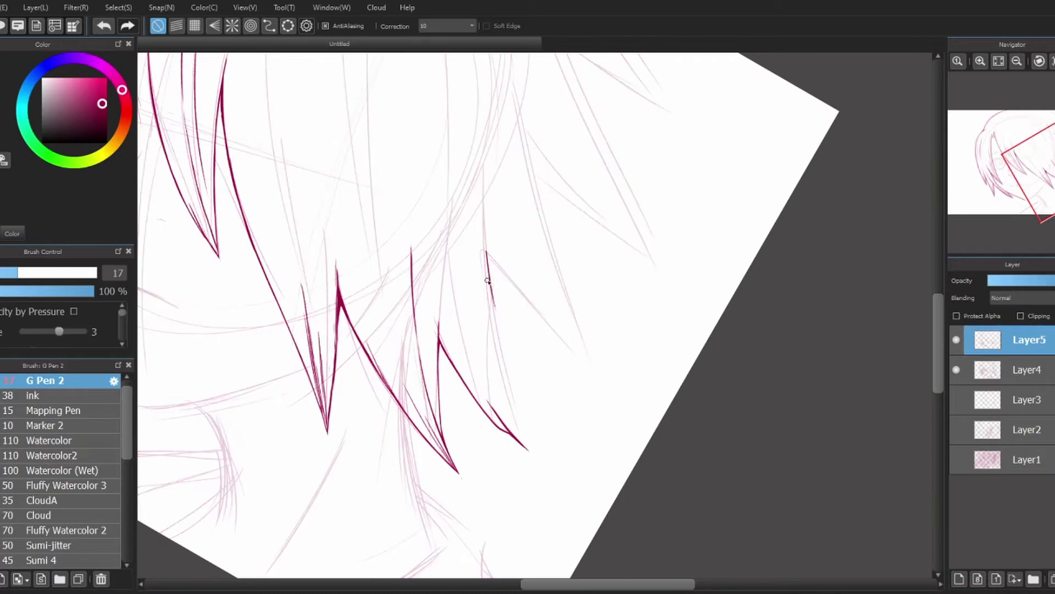
{"action": "left_click_drag", "start_coordinate": [486, 251], "coordinate": [535, 456]}
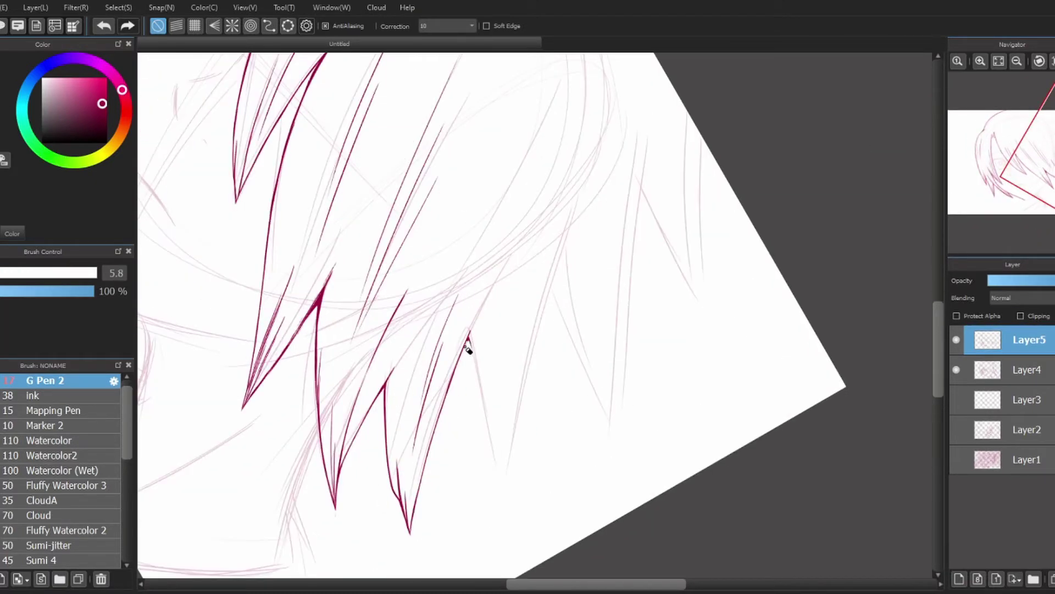
Ink both edges of the next pointed lock on the back of the head with the G Pen 2
{"action": "left_click", "coordinate": [45, 380]}
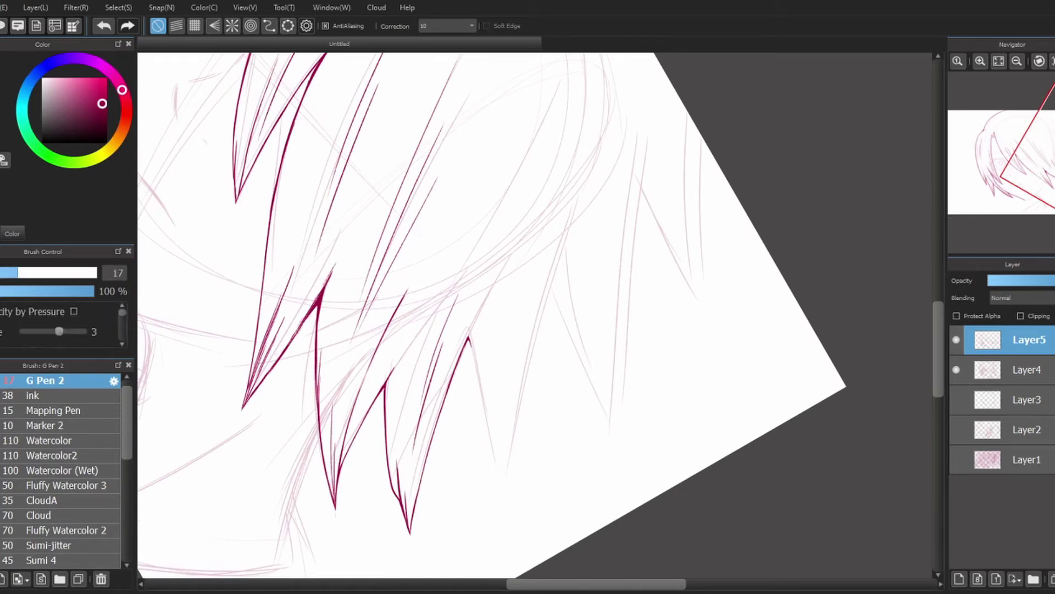
{"action": "scroll", "coordinate": [438, 272], "scroll_direction": "up", "scroll_amount": 3}
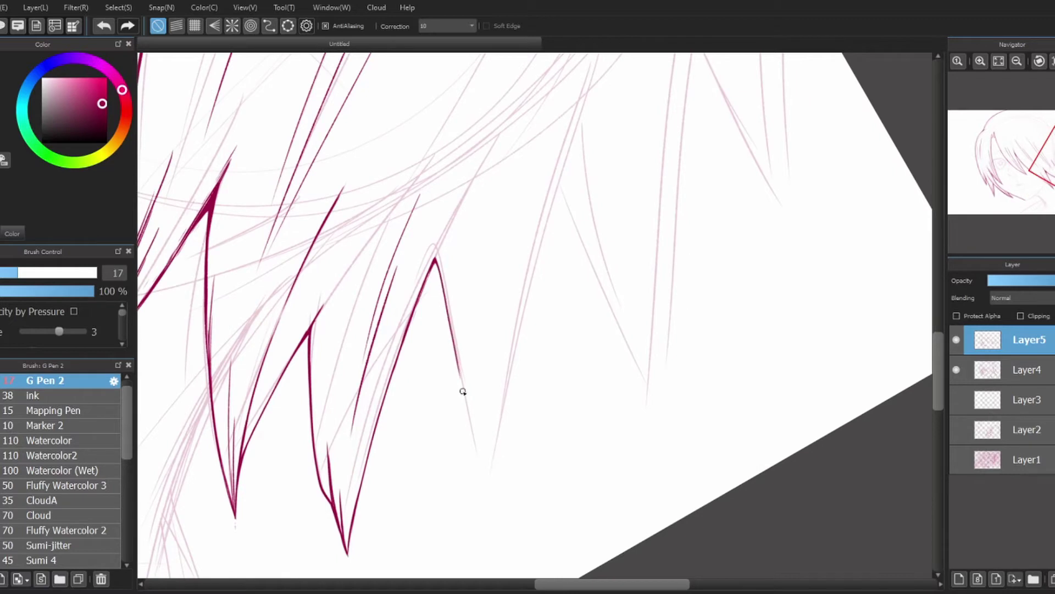
{"action": "left_click_drag", "start_coordinate": [444, 256], "coordinate": [487, 473]}
{"action": "left_click_drag", "start_coordinate": [556, 185], "coordinate": [495, 490]}
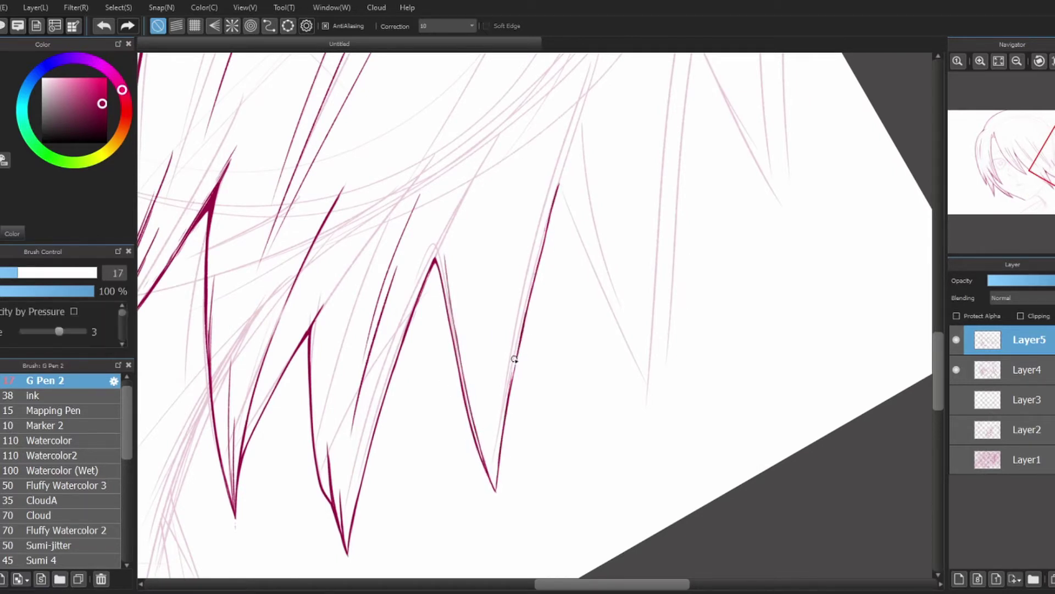
{"action": "key", "text": "ctrl+0"}
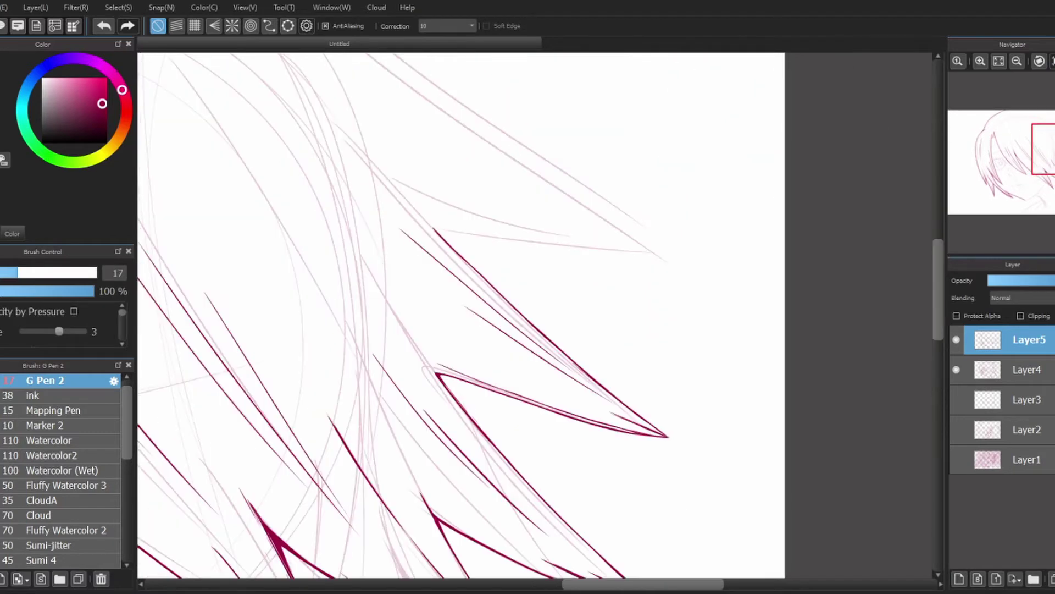
{"action": "left_click", "coordinate": [941, 352]}
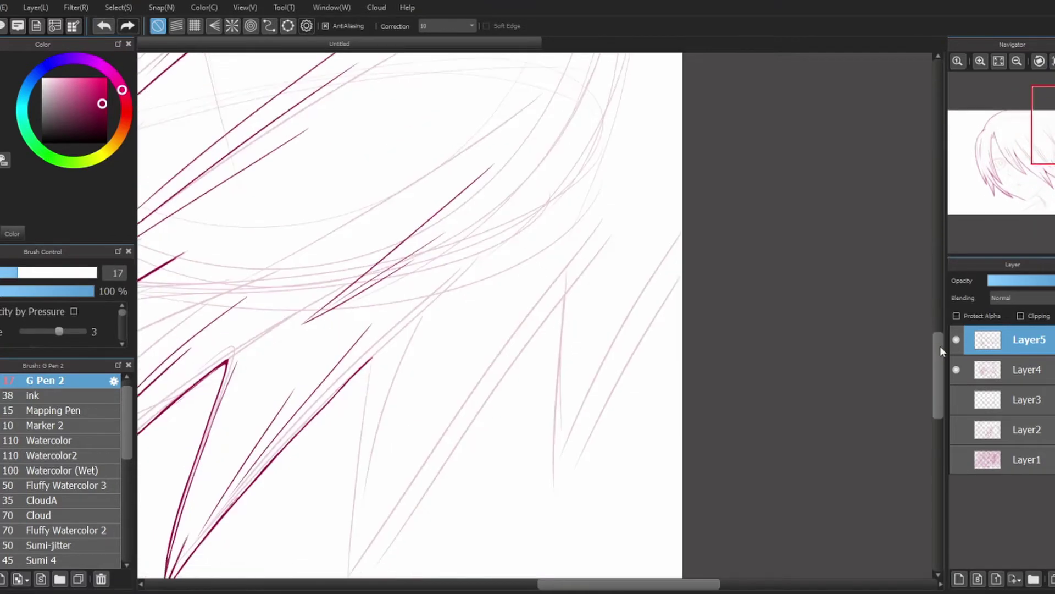
Ink both edges of the next pointed lock on the back of the head and add its inner strands
{"action": "left_click_drag", "start_coordinate": [941, 352], "coordinate": [940, 363]}
{"action": "left_click_drag", "start_coordinate": [374, 294], "coordinate": [352, 511]}
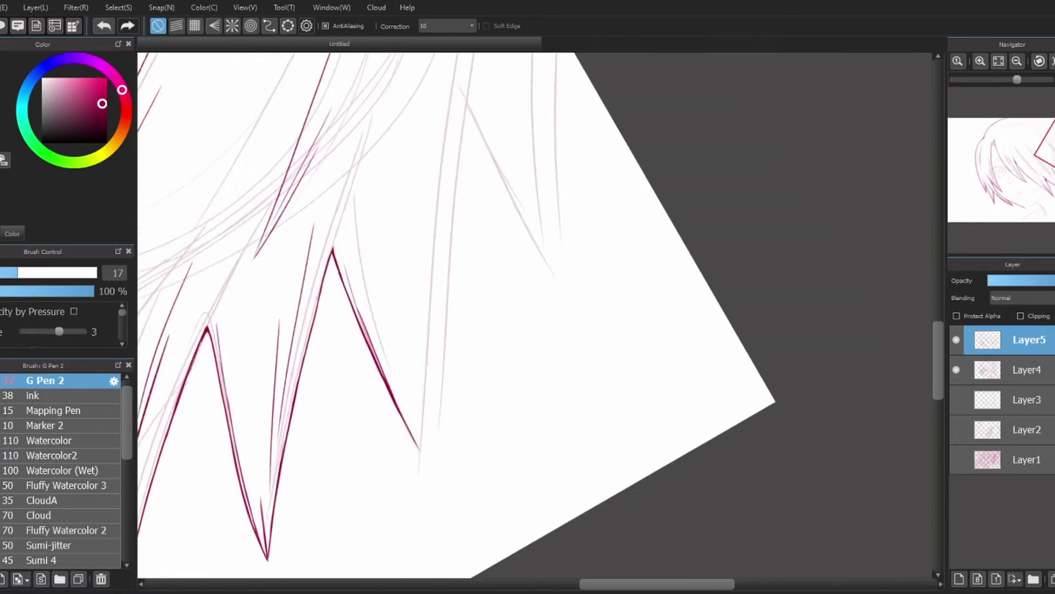
{"action": "left_click_drag", "start_coordinate": [501, 281], "coordinate": [485, 448]}
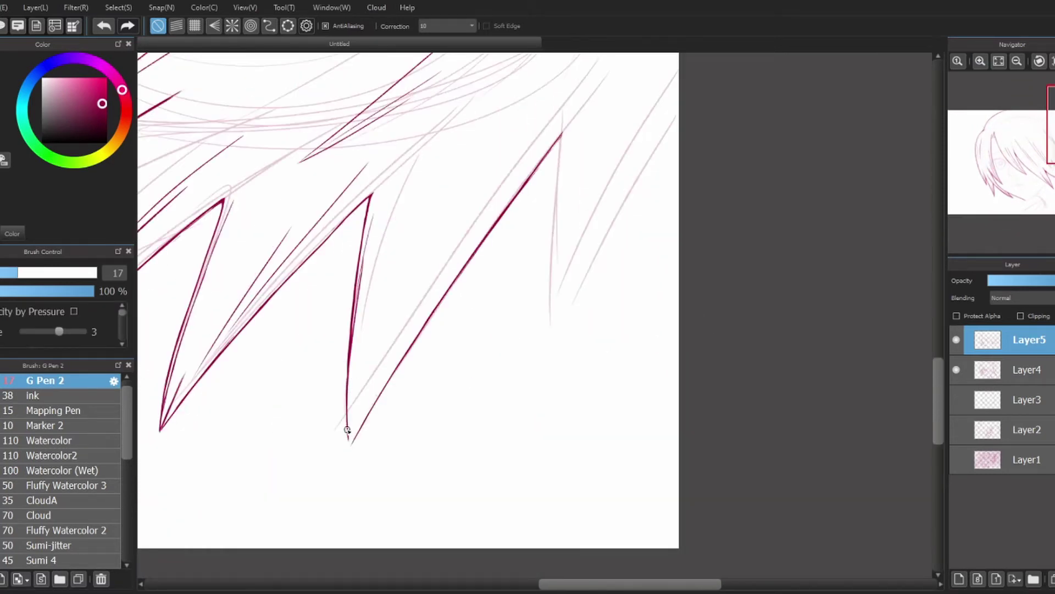
{"action": "left_click_drag", "start_coordinate": [417, 256], "coordinate": [349, 440]}
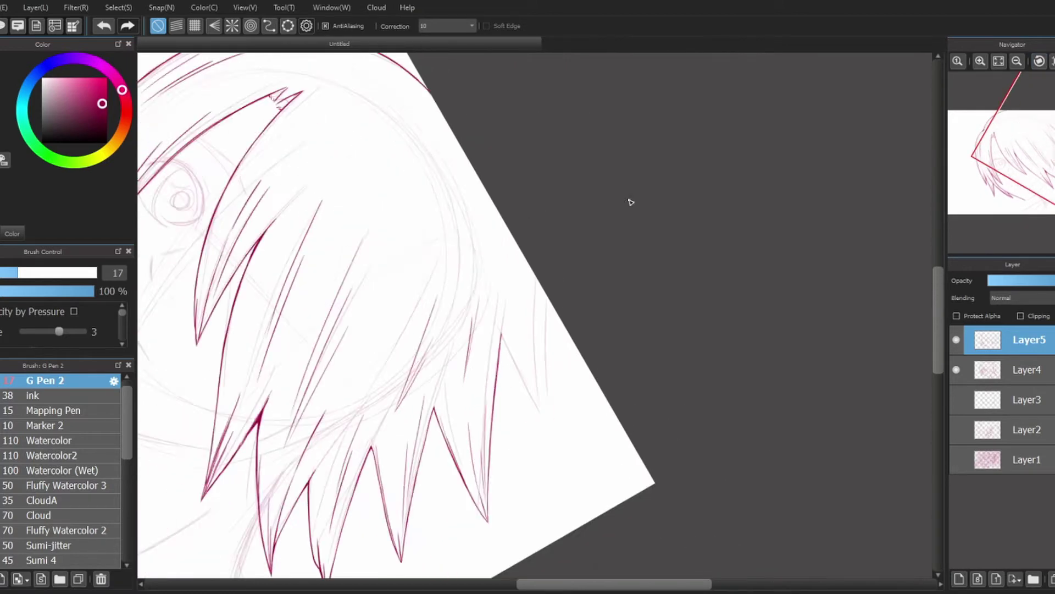
Ink the pointed back lock nearest the canvas edge on both sides and add fine strand lines inside it
{"action": "left_click_drag", "start_coordinate": [476, 385], "coordinate": [525, 473]}
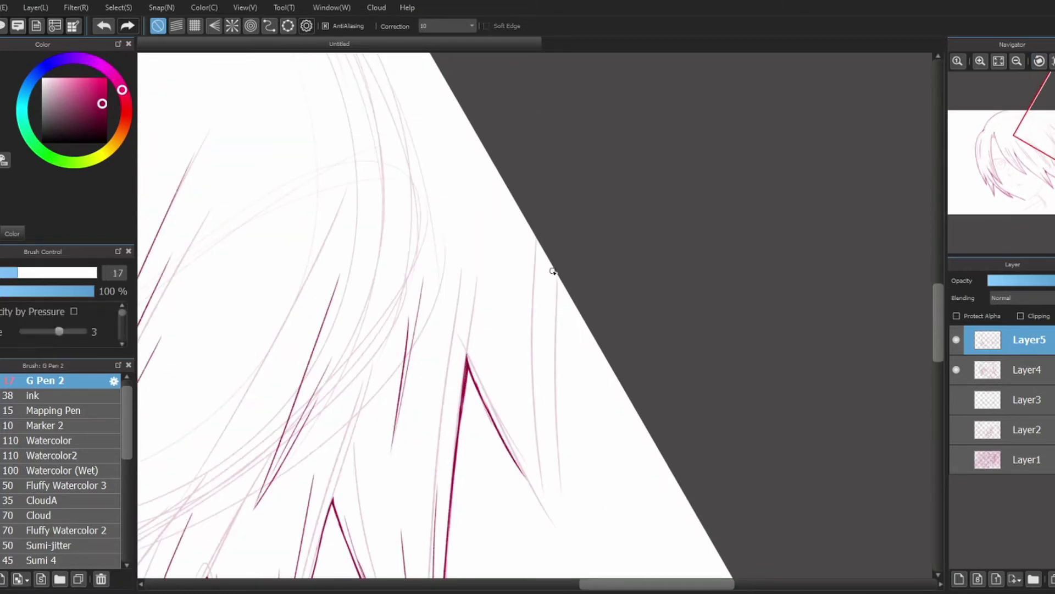
{"action": "left_click_drag", "start_coordinate": [554, 273], "coordinate": [559, 449]}
{"action": "left_click_drag", "start_coordinate": [403, 364], "coordinate": [359, 458]}
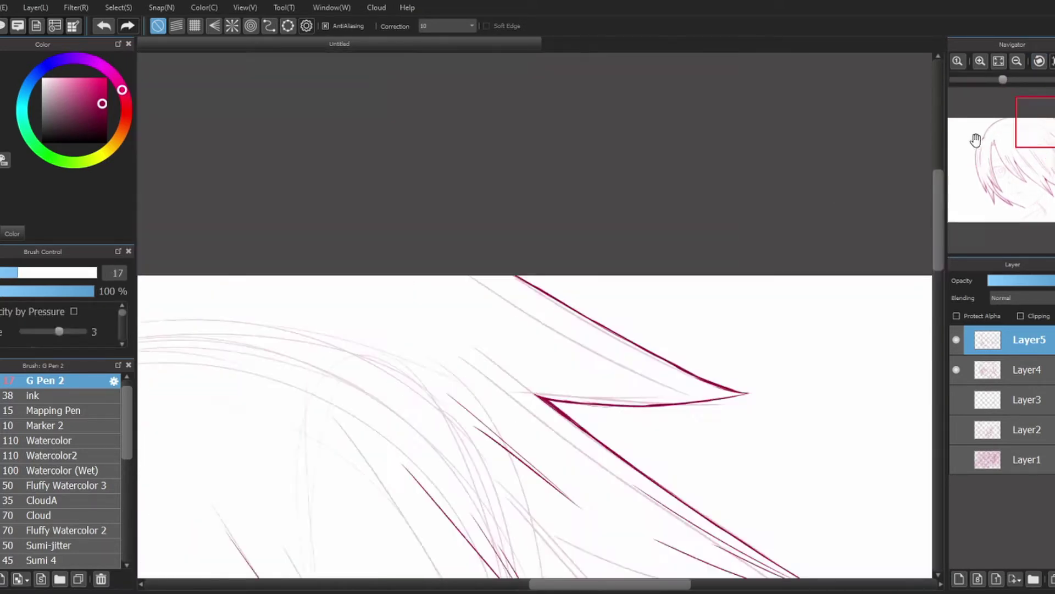
{"action": "left_click_drag", "start_coordinate": [486, 454], "coordinate": [474, 479]}
{"action": "left_click", "coordinate": [45, 381]}
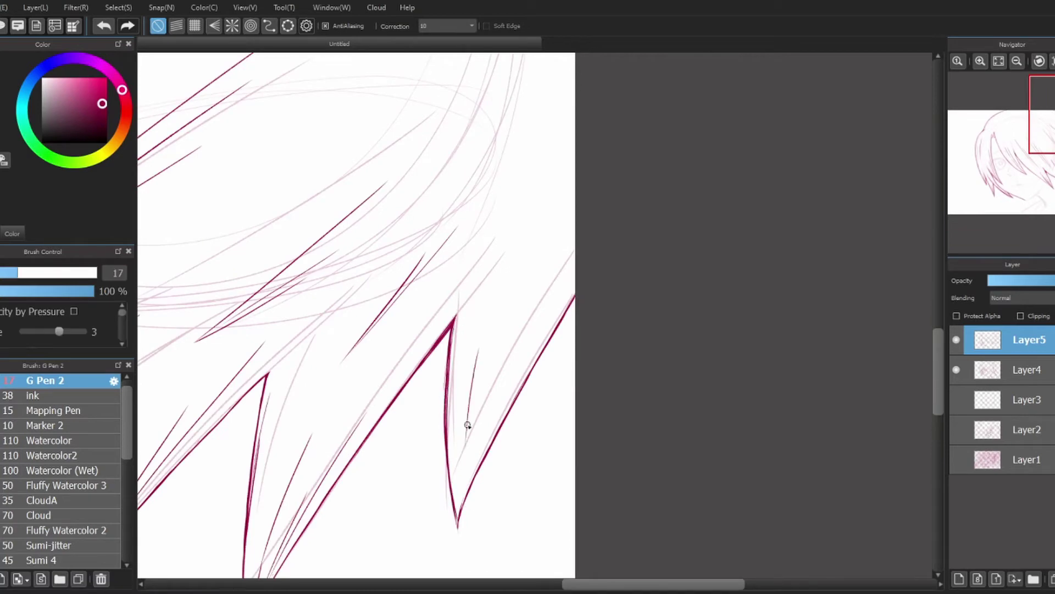
{"action": "left_click_drag", "start_coordinate": [467, 425], "coordinate": [459, 516]}
{"action": "scroll", "coordinate": [834, 134], "scroll_direction": "down", "scroll_amount": 3}
{"action": "scroll", "coordinate": [834, 134], "scroll_direction": "up", "scroll_amount": 2}
Ink the jaw line from the chin up to the hair and the curved neckline starting beneath it
{"action": "left_click_drag", "start_coordinate": [1034, 137], "coordinate": [1047, 176]}
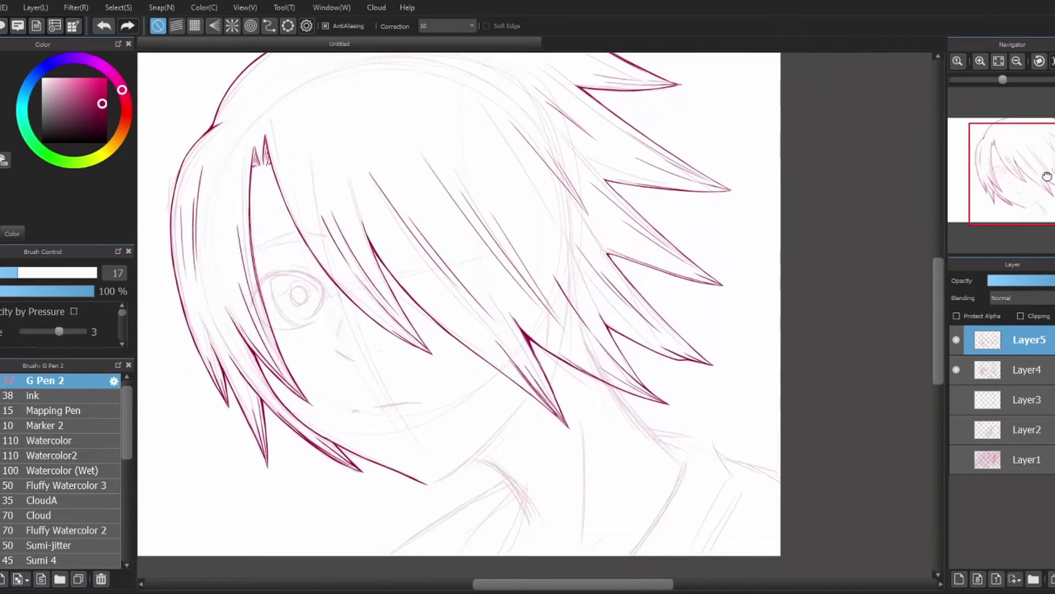
{"action": "mouse_move", "coordinate": [302, 397]}
{"action": "left_mouse_down"}
{"action": "mouse_move", "coordinate": [596, 478]}
{"action": "mouse_move", "coordinate": [506, 307]}
{"action": "mouse_move", "coordinate": [514, 346]}
{"action": "left_mouse_up"}
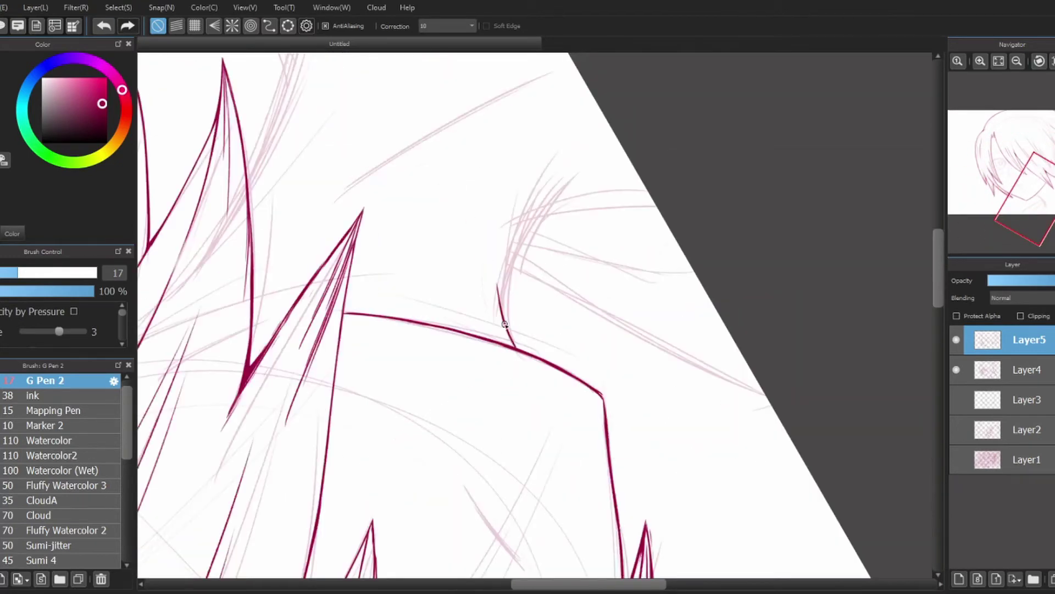
{"action": "mouse_move", "coordinate": [560, 145]}
{"action": "left_mouse_down"}
{"action": "mouse_move", "coordinate": [510, 280]}
{"action": "mouse_move", "coordinate": [519, 352]}
{"action": "left_mouse_up"}
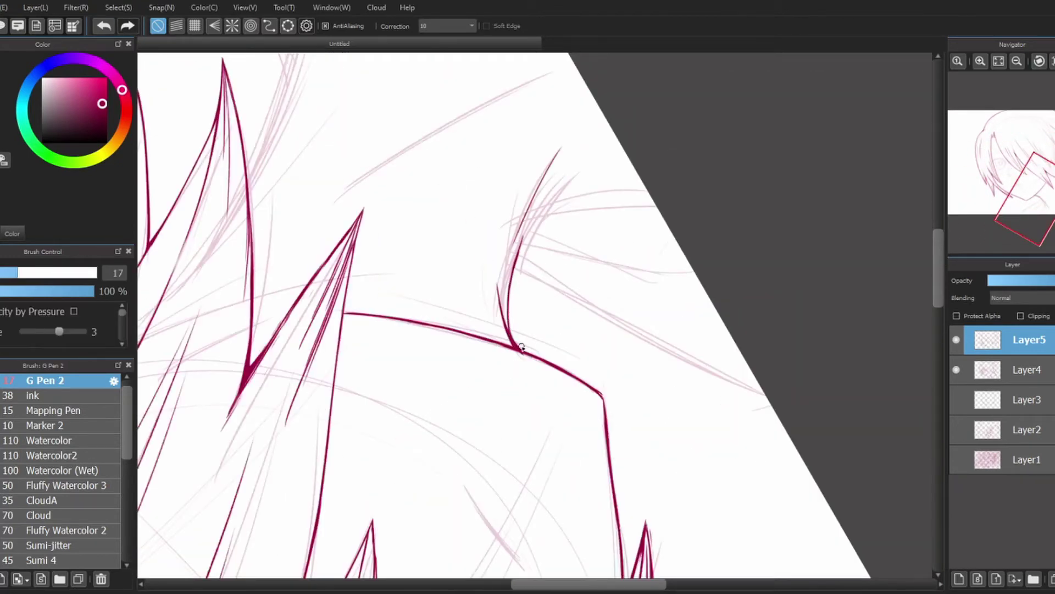
{"action": "key", "text": "ctrl+0"}
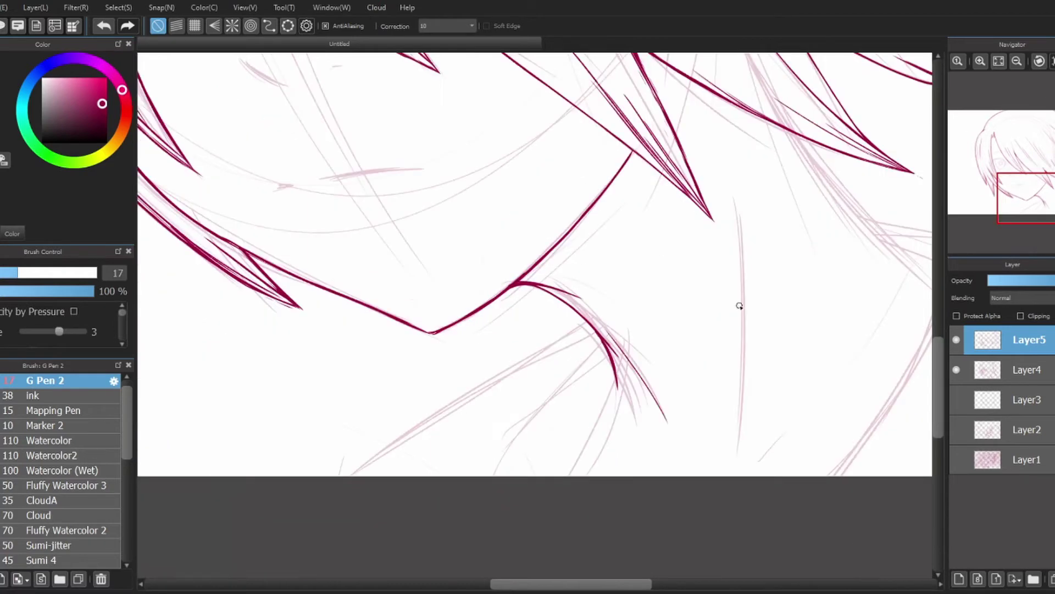
Undo the last stroke and ink the front collar's edges below the chin
{"action": "key", "text": "ctrl+z"}
{"action": "mouse_move", "coordinate": [566, 301]}
{"action": "left_mouse_down"}
{"action": "mouse_move", "coordinate": [504, 372]}
{"action": "mouse_move", "coordinate": [480, 472]}
{"action": "left_mouse_up"}
{"action": "left_click_drag", "start_coordinate": [506, 409], "coordinate": [584, 234]}
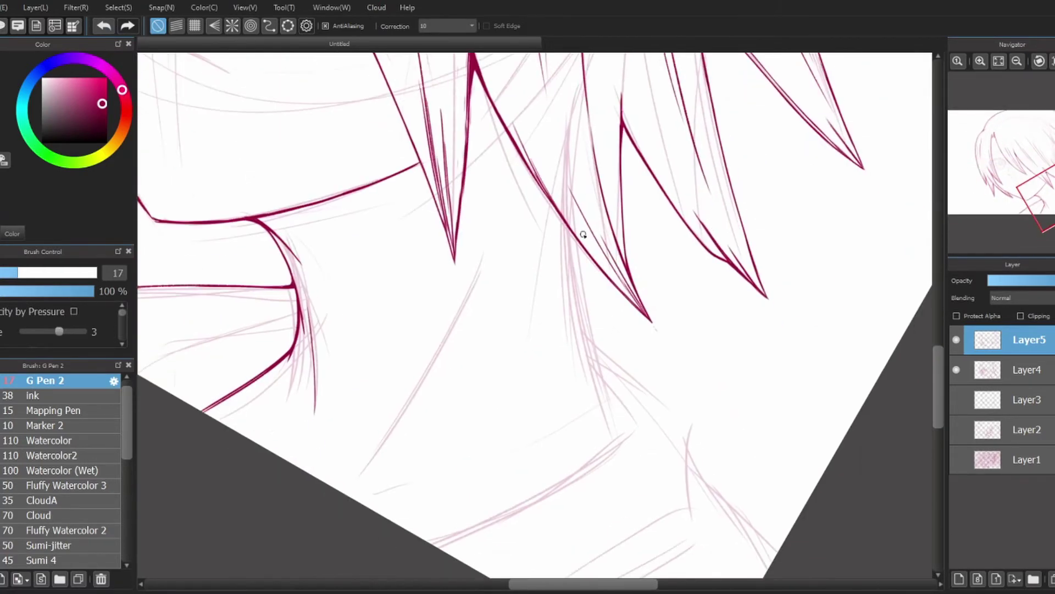
Ink the back of the neck down into the collar and double the collar's inner edge
{"action": "left_click_drag", "start_coordinate": [581, 273], "coordinate": [599, 363]}
{"action": "mouse_move", "coordinate": [621, 407]}
{"action": "left_mouse_down"}
{"action": "mouse_move", "coordinate": [702, 247]}
{"action": "mouse_move", "coordinate": [684, 349]}
{"action": "left_mouse_up"}
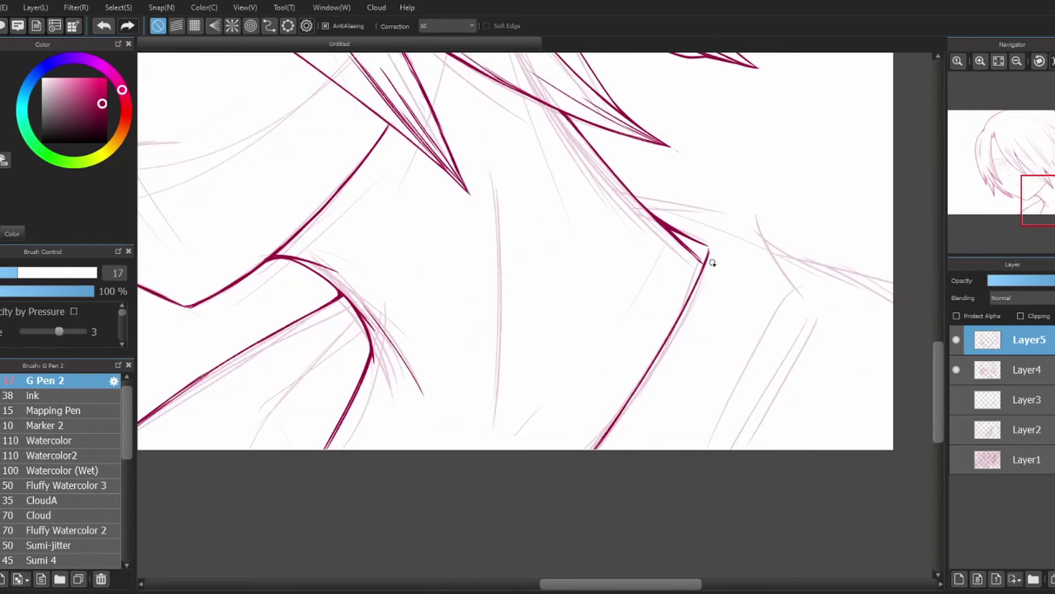
{"action": "left_click_drag", "start_coordinate": [694, 276], "coordinate": [610, 448]}
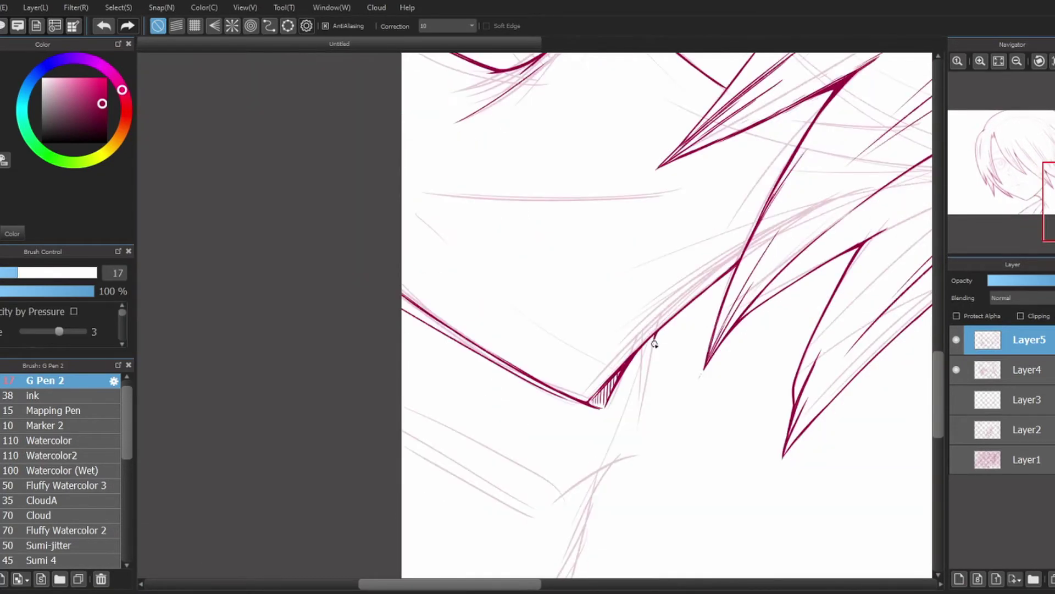
Ink the collar's top edge, its pointed corner and the outer lapel line, undoing the last stroke
{"action": "left_click_drag", "start_coordinate": [656, 332], "coordinate": [641, 434]}
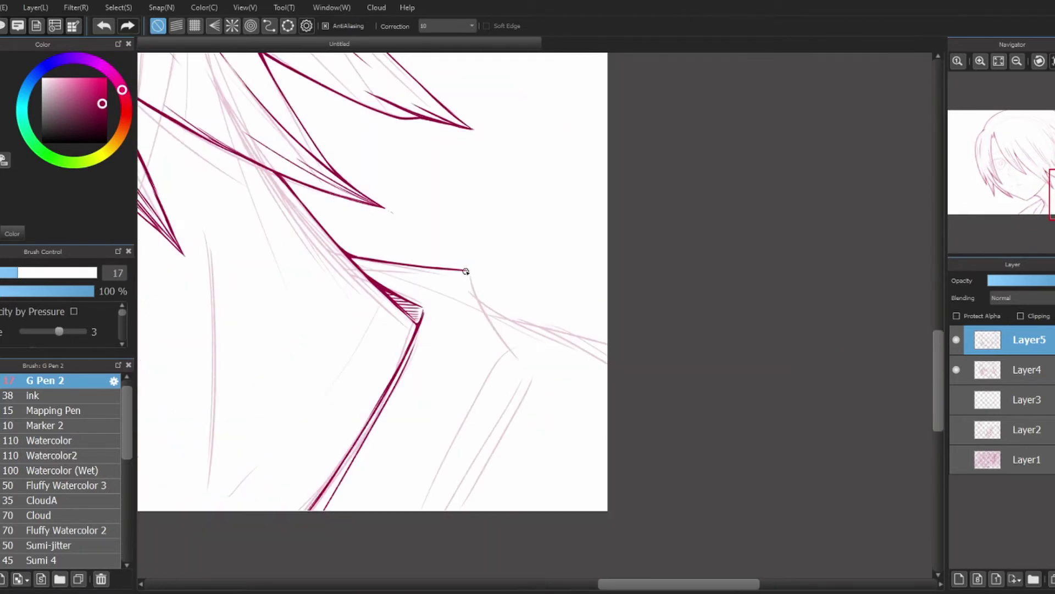
{"action": "left_click_drag", "start_coordinate": [468, 270], "coordinate": [515, 361]}
{"action": "left_click_drag", "start_coordinate": [527, 375], "coordinate": [457, 510]}
{"action": "left_click", "coordinate": [105, 26]}
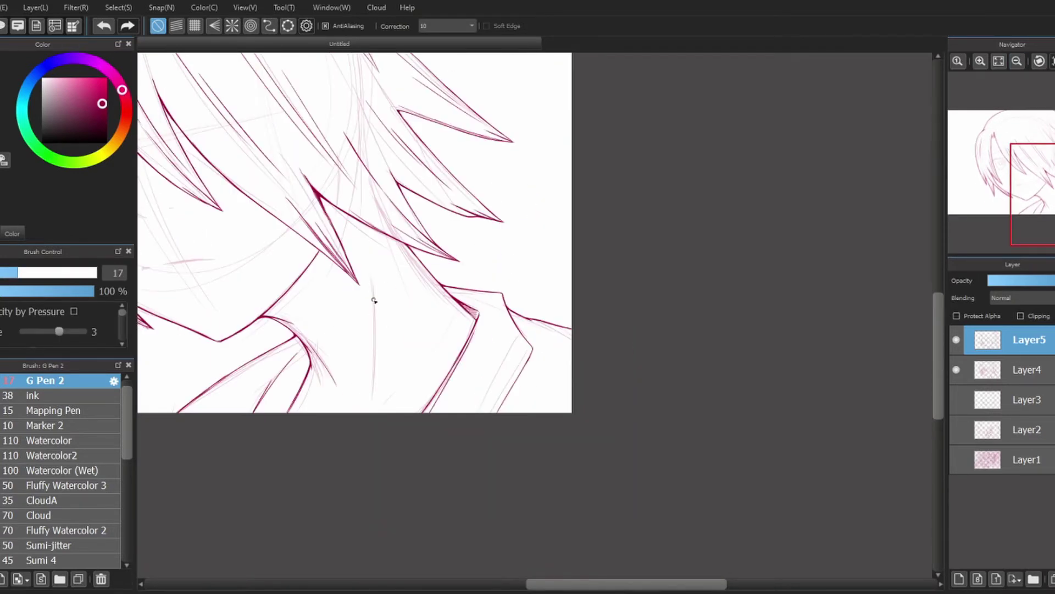
Ink the vertical neck line and hatch the shadow under the jaw next to the hair
{"action": "left_click_drag", "start_coordinate": [373, 277], "coordinate": [373, 412]}
{"action": "left_click_drag", "start_coordinate": [305, 352], "coordinate": [269, 404]}
{"action": "key", "text": "ctrl+z"}
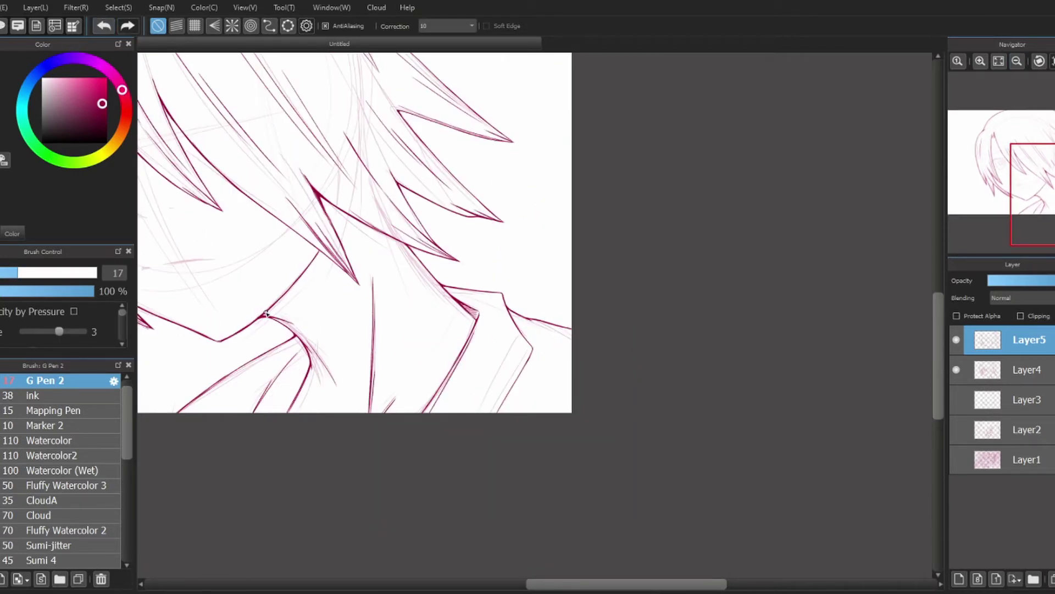
{"action": "mouse_move", "coordinate": [316, 258]}
{"action": "left_mouse_down"}
{"action": "mouse_move", "coordinate": [294, 310]}
{"action": "mouse_move", "coordinate": [276, 320]}
{"action": "left_mouse_up"}
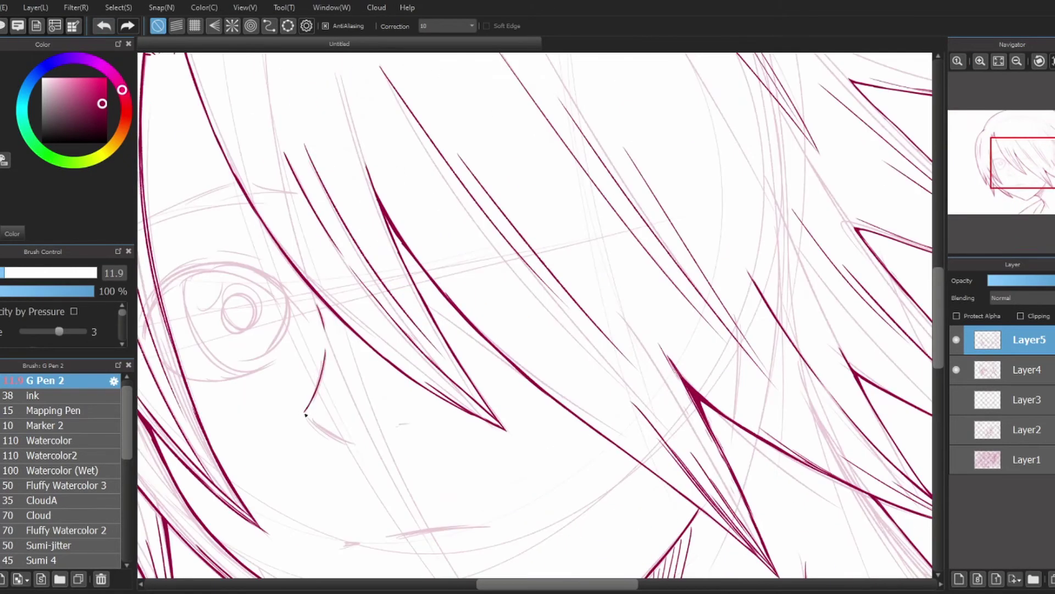
Ink the nose, the nostril and the mouth lines with the G Pen 2 at size 11.9
{"action": "mouse_move", "coordinate": [306, 415]}
{"action": "left_mouse_down"}
{"action": "mouse_move", "coordinate": [802, 133]}
{"action": "mouse_move", "coordinate": [325, 183]}
{"action": "mouse_move", "coordinate": [333, 313]}
{"action": "left_mouse_up"}
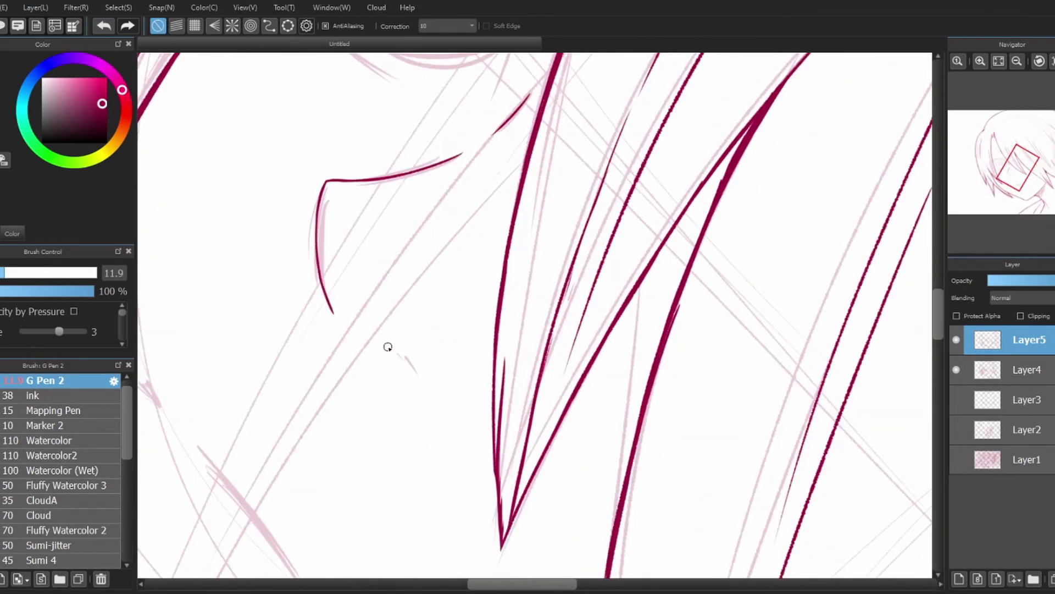
{"action": "left_click_drag", "start_coordinate": [401, 364], "coordinate": [583, 390]}
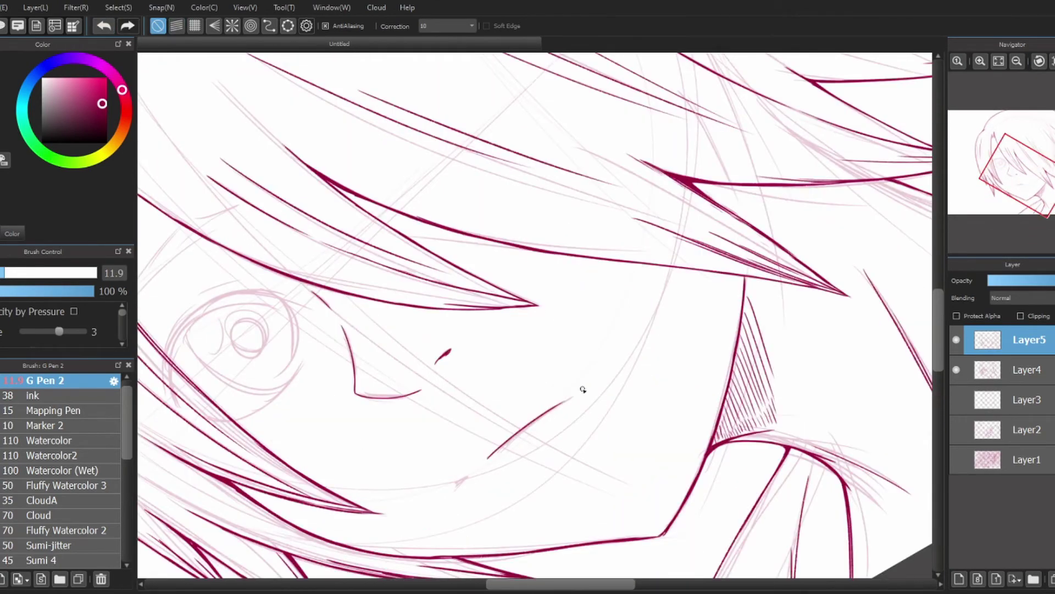
{"action": "left_click_drag", "start_coordinate": [455, 485], "coordinate": [409, 315]}
Ink the eyebrow between the bangs, trim its excess, and outline the upper lash line and lids of the eye
{"action": "mouse_move", "coordinate": [452, 347]}
{"action": "left_mouse_down"}
{"action": "mouse_move", "coordinate": [516, 339]}
{"action": "mouse_move", "coordinate": [459, 341]}
{"action": "mouse_move", "coordinate": [568, 275]}
{"action": "left_mouse_up"}
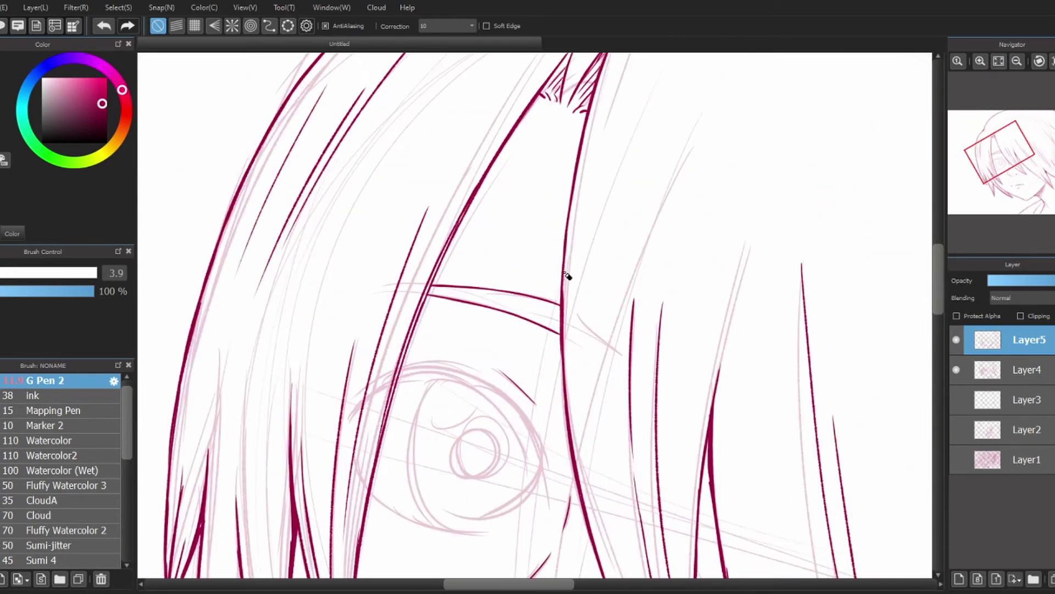
{"action": "mouse_move", "coordinate": [568, 364]}
{"action": "left_mouse_down"}
{"action": "mouse_move", "coordinate": [563, 385]}
{"action": "mouse_move", "coordinate": [342, 170]}
{"action": "mouse_move", "coordinate": [671, 257]}
{"action": "mouse_move", "coordinate": [605, 516]}
{"action": "left_mouse_up"}
{"action": "left_click_drag", "start_coordinate": [736, 314], "coordinate": [620, 511]}
Fill the outlined upper lash line solid with the ink brush and return to the G Pen 2
{"action": "key", "text": "Down"}
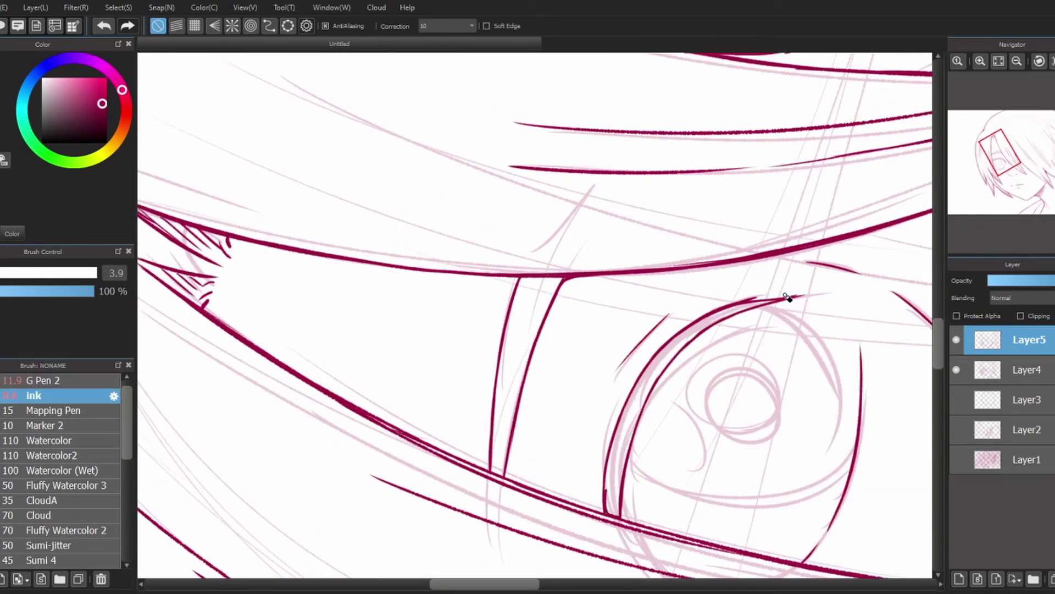
{"action": "left_click_drag", "start_coordinate": [638, 385], "coordinate": [614, 513]}
{"action": "mouse_move", "coordinate": [742, 306]}
{"action": "left_mouse_down"}
{"action": "mouse_move", "coordinate": [611, 491]}
{"action": "mouse_move", "coordinate": [668, 347]}
{"action": "left_mouse_up"}
{"action": "mouse_move", "coordinate": [640, 397]}
{"action": "left_mouse_down"}
{"action": "mouse_move", "coordinate": [772, 301]}
{"action": "mouse_move", "coordinate": [638, 406]}
{"action": "left_mouse_up"}
{"action": "key", "text": "Up"}
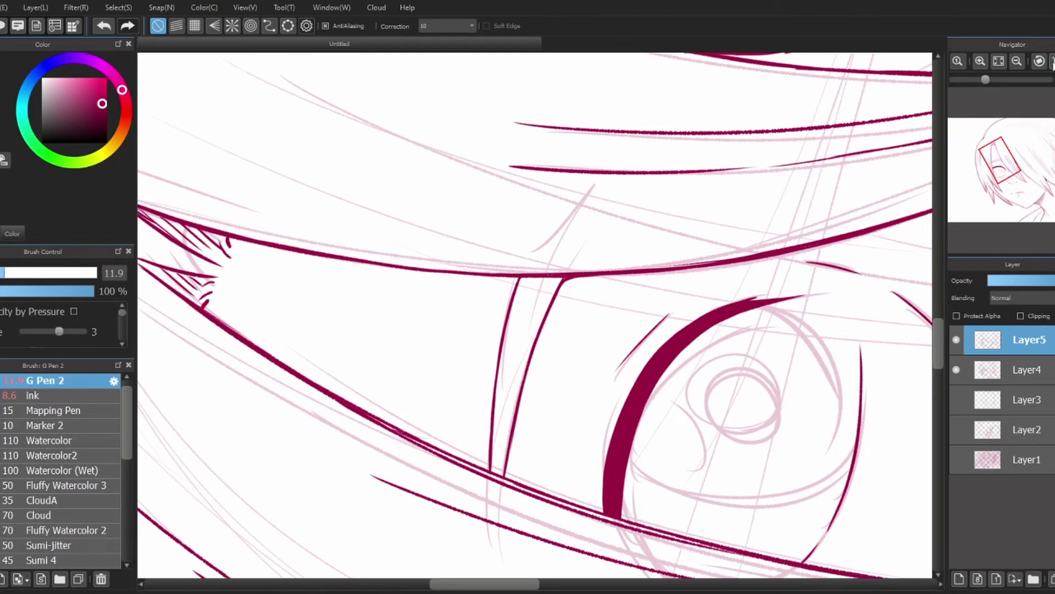
Ink both side curves of the iris from the upper lash to the lower lid, redoing the uneven stroke
{"action": "left_click_drag", "start_coordinate": [532, 338], "coordinate": [526, 428]}
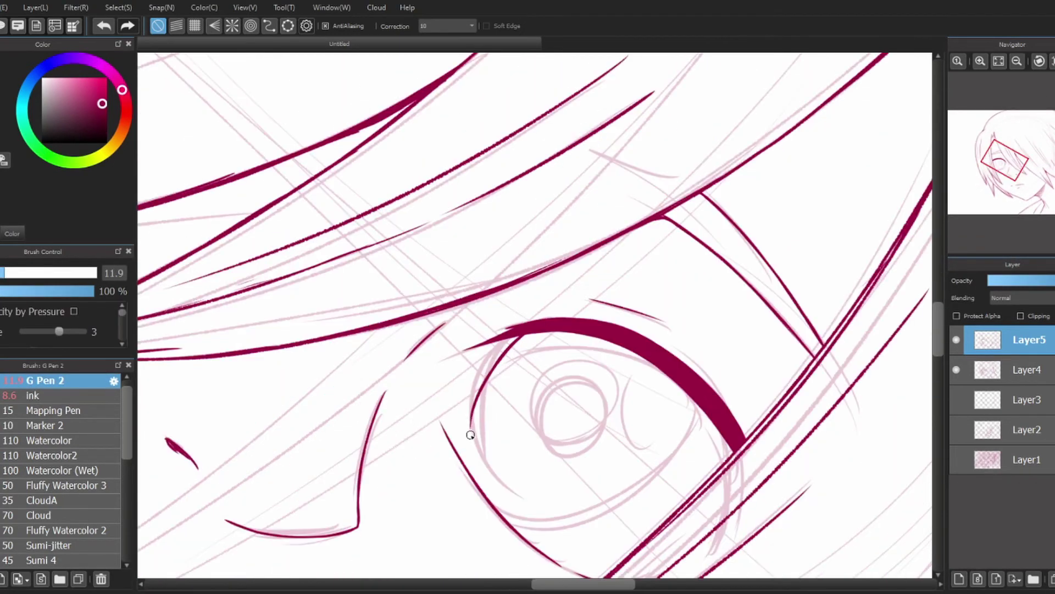
{"action": "left_click_drag", "start_coordinate": [467, 410], "coordinate": [508, 511]}
{"action": "key", "text": "ctrl+z"}
{"action": "mouse_move", "coordinate": [473, 461]}
{"action": "left_mouse_down"}
{"action": "mouse_move", "coordinate": [478, 419]}
{"action": "mouse_move", "coordinate": [280, 162]}
{"action": "left_mouse_up"}
{"action": "mouse_move", "coordinate": [331, 318]}
{"action": "left_mouse_down"}
{"action": "mouse_move", "coordinate": [335, 384]}
{"action": "mouse_move", "coordinate": [431, 507]}
{"action": "left_mouse_up"}
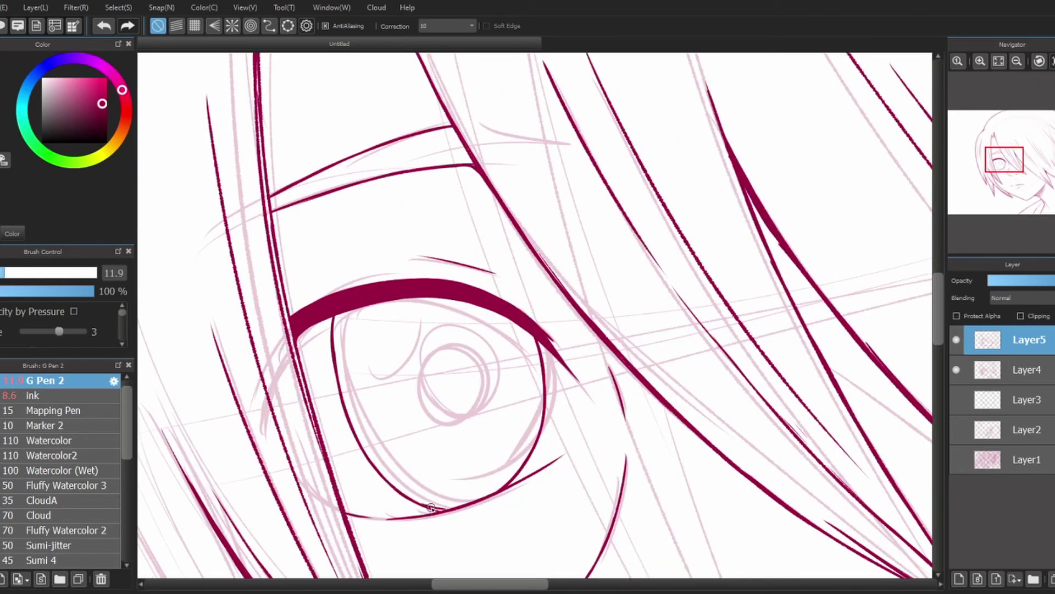
Thicken the iris outline on both sides and clean up its excess with the eraser
{"action": "left_click_drag", "start_coordinate": [362, 308], "coordinate": [421, 344]}
{"action": "key", "text": "ctrl+z"}
{"action": "mouse_move", "coordinate": [333, 326]}
{"action": "left_mouse_down"}
{"action": "mouse_move", "coordinate": [336, 407]}
{"action": "mouse_move", "coordinate": [449, 510]}
{"action": "left_mouse_up"}
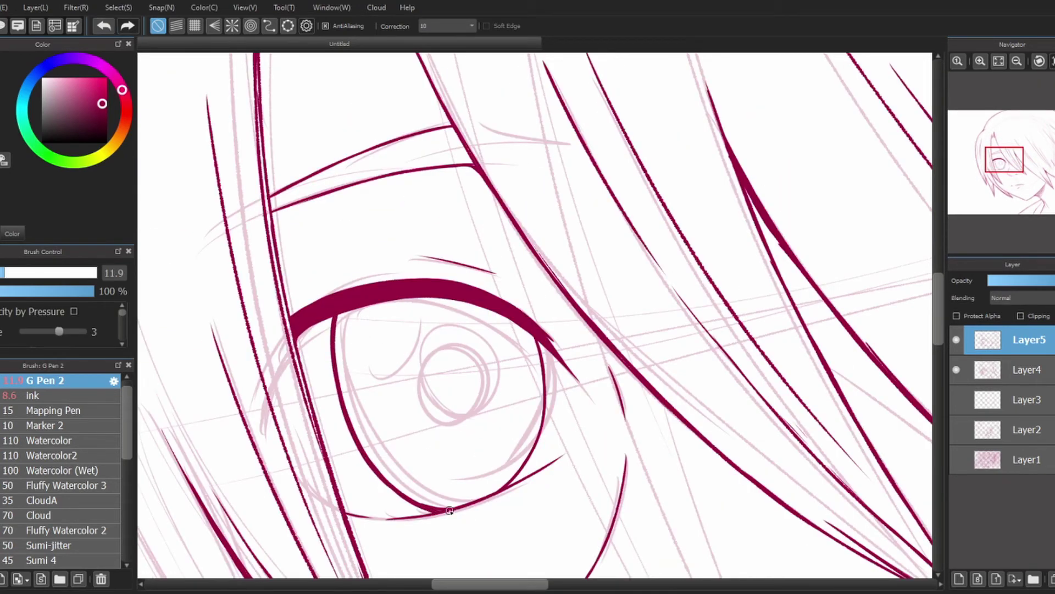
{"action": "mouse_move", "coordinate": [539, 412]}
{"action": "left_mouse_down"}
{"action": "mouse_move", "coordinate": [497, 487]}
{"action": "mouse_move", "coordinate": [328, 312]}
{"action": "left_mouse_up"}
{"action": "key", "text": "bracketleft"}
{"action": "key", "text": "bracketleft"}
{"action": "key", "text": "bracketleft"}
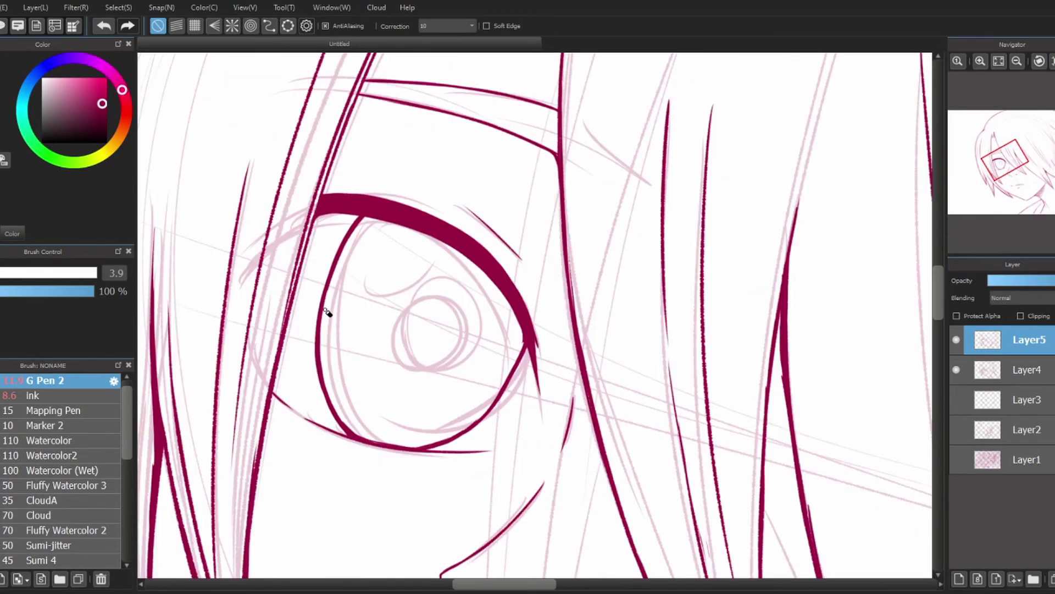
{"action": "mouse_move", "coordinate": [404, 445]}
{"action": "left_mouse_down"}
{"action": "mouse_move", "coordinate": [540, 350]}
{"action": "mouse_move", "coordinate": [478, 357]}
{"action": "mouse_move", "coordinate": [494, 376]}
{"action": "left_mouse_up"}
Ink the round pupil in the middle of the iris and fill it with dense strokes
{"action": "key", "text": "bracketright"}
{"action": "key", "text": "bracketright"}
{"action": "key", "text": "bracketright"}
{"action": "scroll", "coordinate": [538, 311], "scroll_direction": "up", "scroll_amount": 2}
{"action": "left_click_drag", "start_coordinate": [385, 384], "coordinate": [445, 452]}
{"action": "mouse_move", "coordinate": [396, 365]}
{"action": "left_mouse_down"}
{"action": "mouse_move", "coordinate": [448, 467]}
{"action": "mouse_move", "coordinate": [435, 456]}
{"action": "left_mouse_up"}
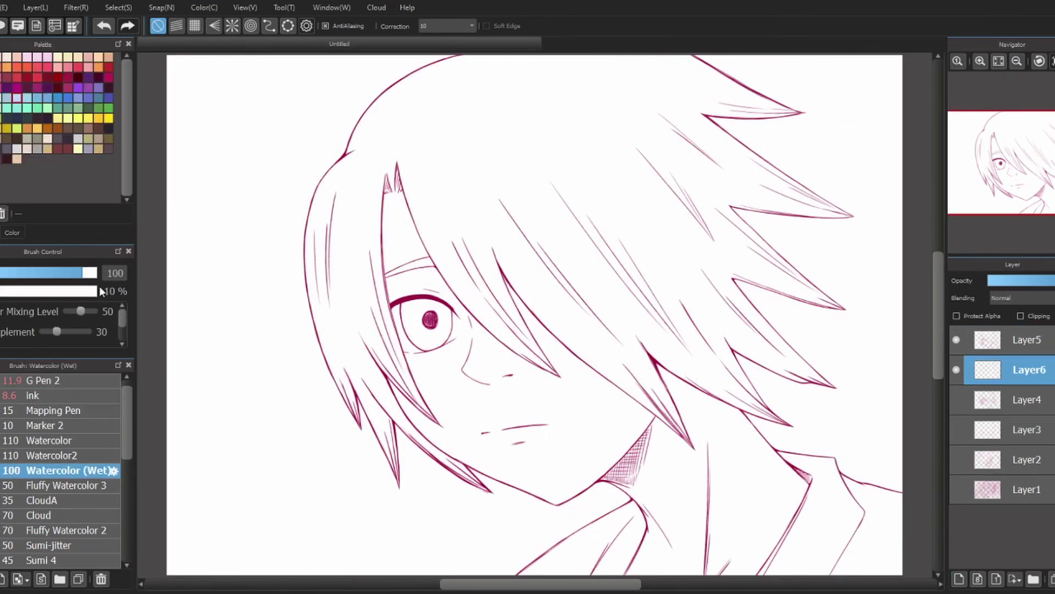
Paint the background around the character light blue on Layer6 with an enlarged Watercolor (Wet) brush
{"action": "key", "text": "bracketright"}
{"action": "key", "text": "bracketright"}
{"action": "key", "text": "bracketright"}
{"action": "mouse_move", "coordinate": [198, 77]}
{"action": "left_mouse_down"}
{"action": "mouse_move", "coordinate": [360, 96]}
{"action": "mouse_move", "coordinate": [289, 207]}
{"action": "mouse_move", "coordinate": [511, 492]}
{"action": "mouse_move", "coordinate": [351, 499]}
{"action": "mouse_move", "coordinate": [282, 276]}
{"action": "mouse_move", "coordinate": [784, 441]}
{"action": "mouse_move", "coordinate": [886, 377]}
{"action": "mouse_move", "coordinate": [817, 104]}
{"action": "mouse_move", "coordinate": [770, 141]}
{"action": "mouse_move", "coordinate": [848, 229]}
{"action": "mouse_move", "coordinate": [835, 380]}
{"action": "left_mouse_up"}
Erase the blue paint that spills inside the head, face and front hair outlines
{"action": "key", "text": "e"}
{"action": "key", "text": "bracketright"}
{"action": "key", "text": "bracketright"}
{"action": "mouse_move", "coordinate": [363, 151]}
{"action": "left_mouse_down"}
{"action": "mouse_move", "coordinate": [325, 357]}
{"action": "mouse_move", "coordinate": [398, 471]}
{"action": "left_mouse_up"}
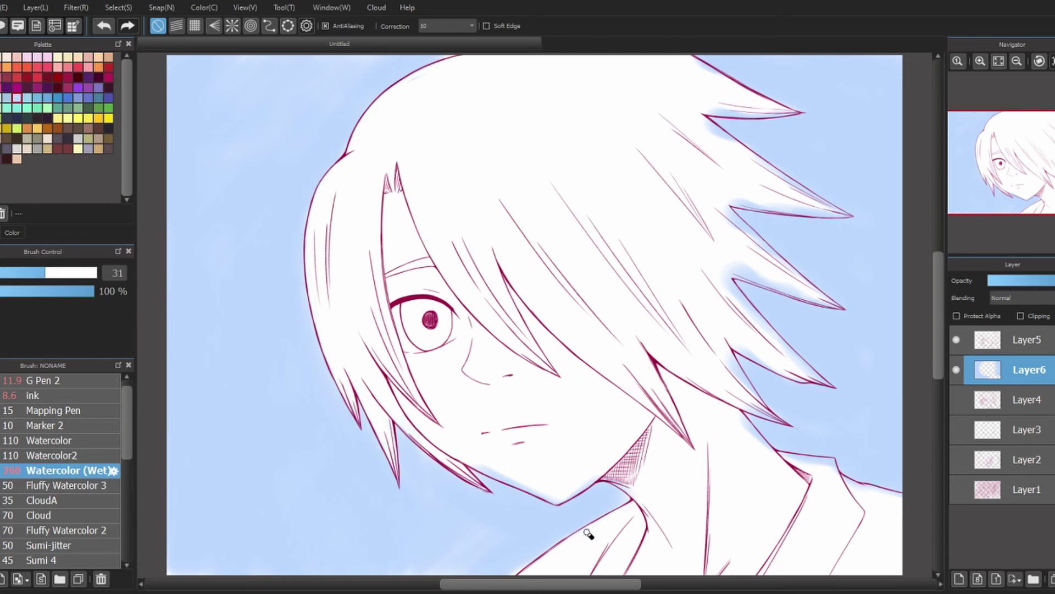
Erase the remaining blue spill inside the collar, shoulder and pointed locks on the back of the head
{"action": "key", "text": "ctrl+Right"}
{"action": "key", "text": "ctrl+Right"}
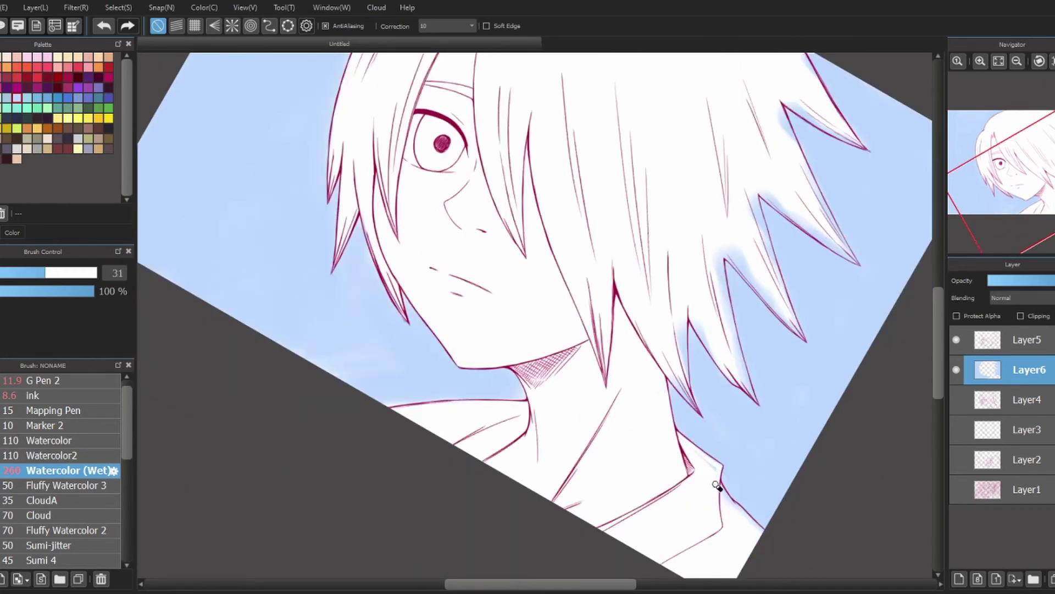
{"action": "left_click_drag", "start_coordinate": [789, 560], "coordinate": [516, 453]}
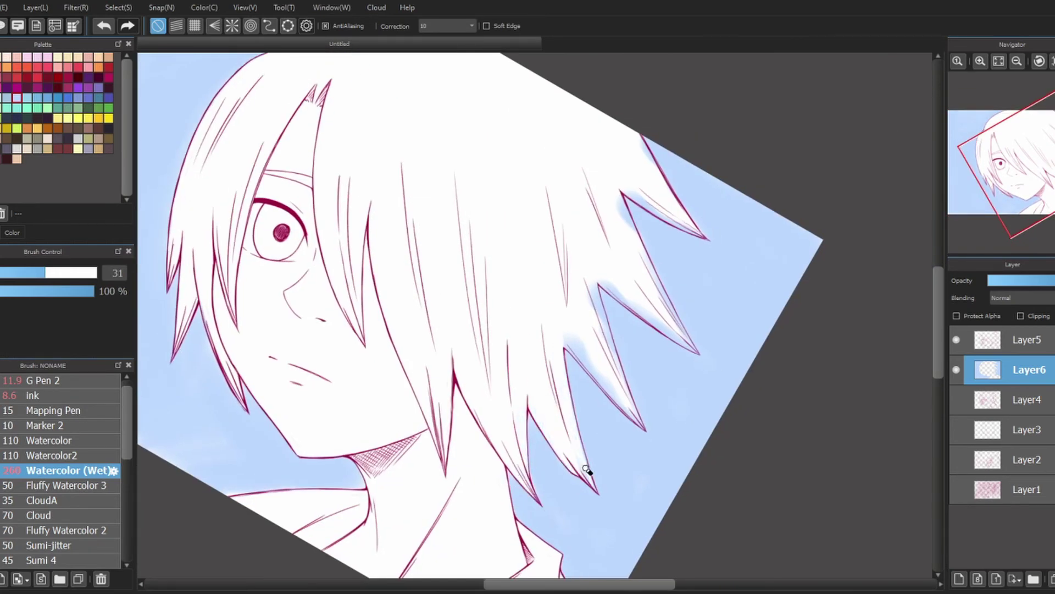
{"action": "key", "text": "ctrl+Right"}
{"action": "key", "text": "ctrl+Right"}
{"action": "key", "text": "ctrl+Right"}
{"action": "key", "text": "ctrl+Right"}
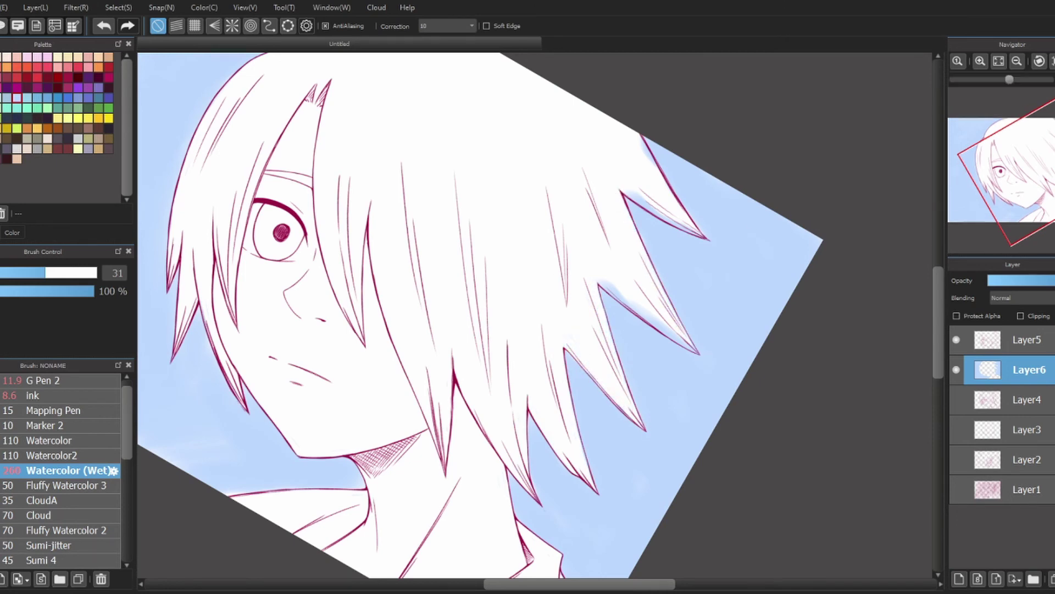
{"action": "key", "text": "ctrl+0"}
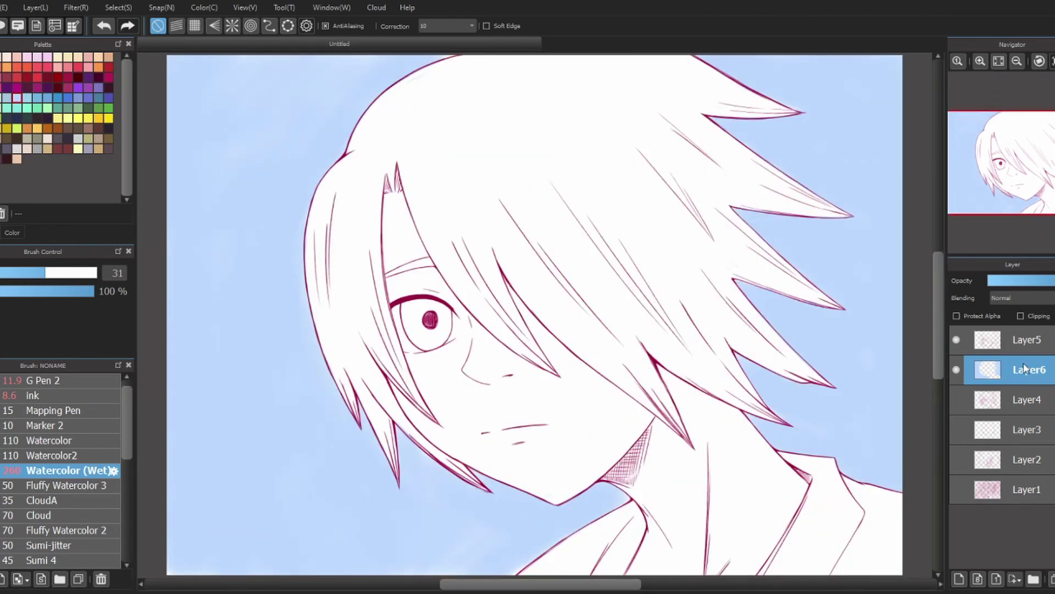
Add a new layer beneath Layer6 and paint the iris pink with the Watercolor (Wet) brush at size 44
{"action": "key", "text": "ctrl+shift+n"}
{"action": "key", "text": "b"}
{"action": "left_click", "coordinate": [60, 272]}
{"action": "left_click", "coordinate": [12, 232]}
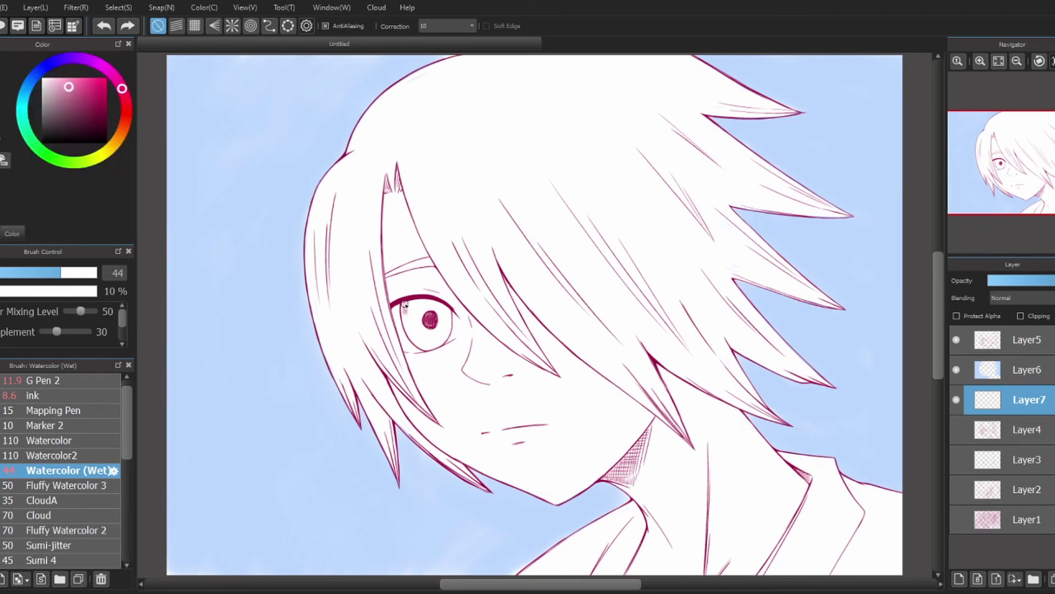
{"action": "mouse_move", "coordinate": [404, 305]}
{"action": "left_mouse_down"}
{"action": "mouse_move", "coordinate": [427, 345]}
{"action": "mouse_move", "coordinate": [443, 310]}
{"action": "mouse_move", "coordinate": [413, 337]}
{"action": "mouse_move", "coordinate": [431, 327]}
{"action": "left_mouse_up"}
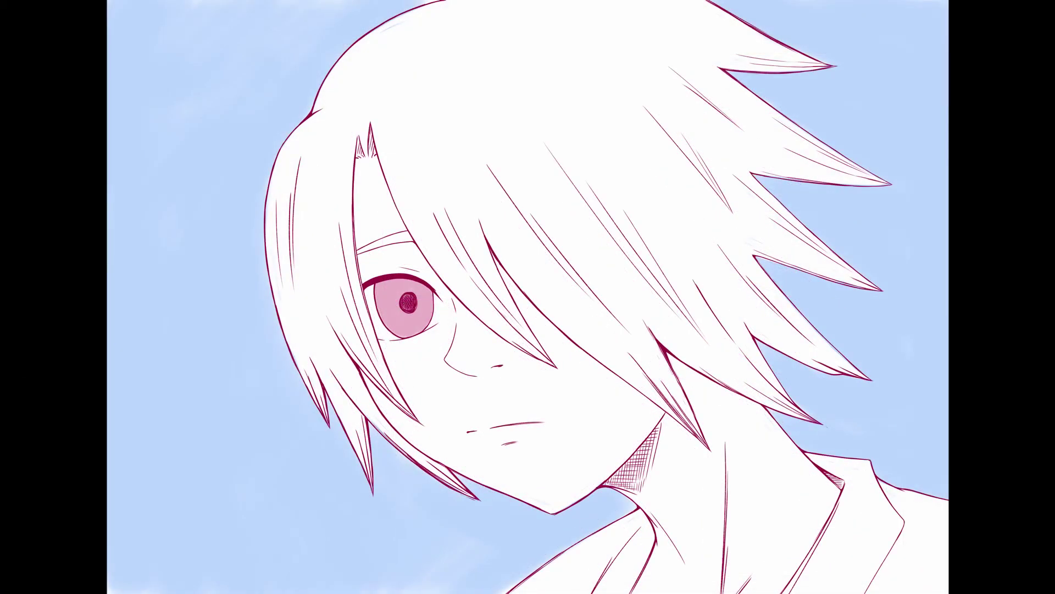